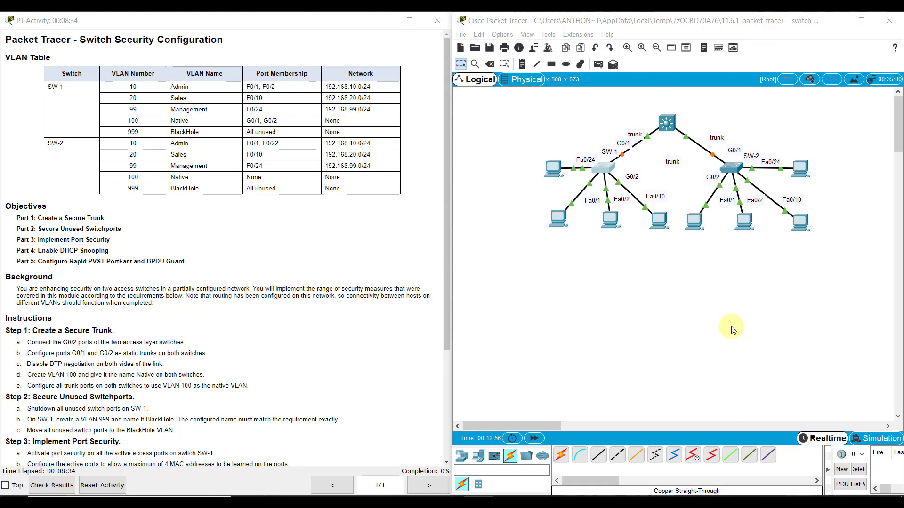
Select the multilayer switch, then SW-1 and SW-2 with their PCs, to inspect the topology.
left_click_drag(652, 108, 679, 131)
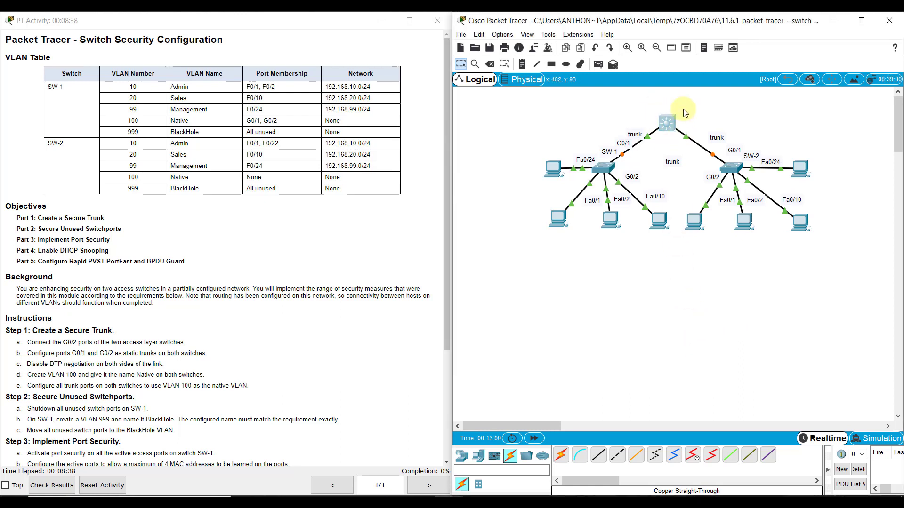
left_click(685, 112)
left_click_drag(536, 156, 652, 234)
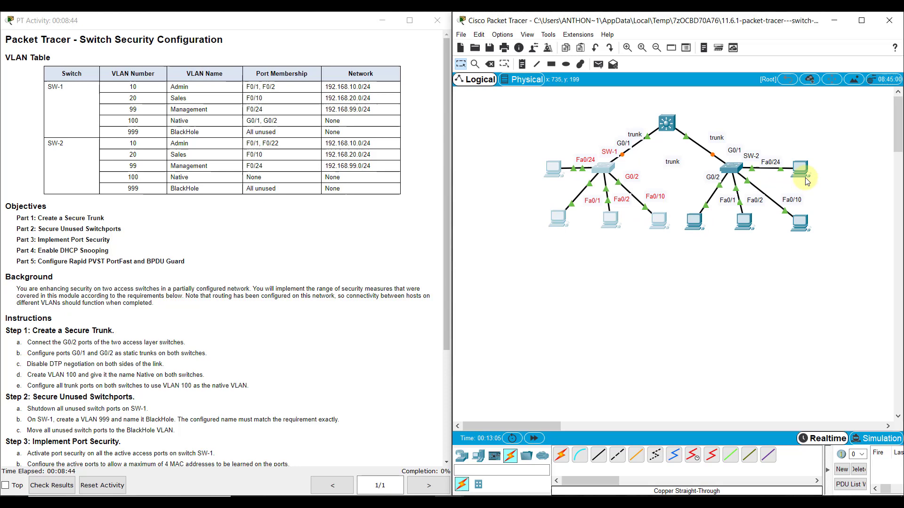
left_click_drag(828, 158, 695, 260)
left_click(671, 313)
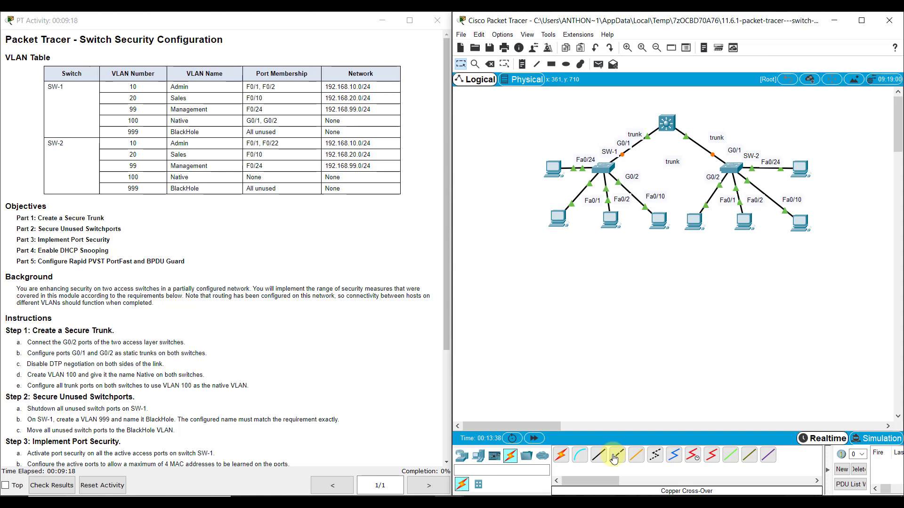
Connect SW-1 GigabitEthernet0/2 to SW-2 GigabitEthernet0/2 with a copper cross-over cable.
left_click(614, 456)
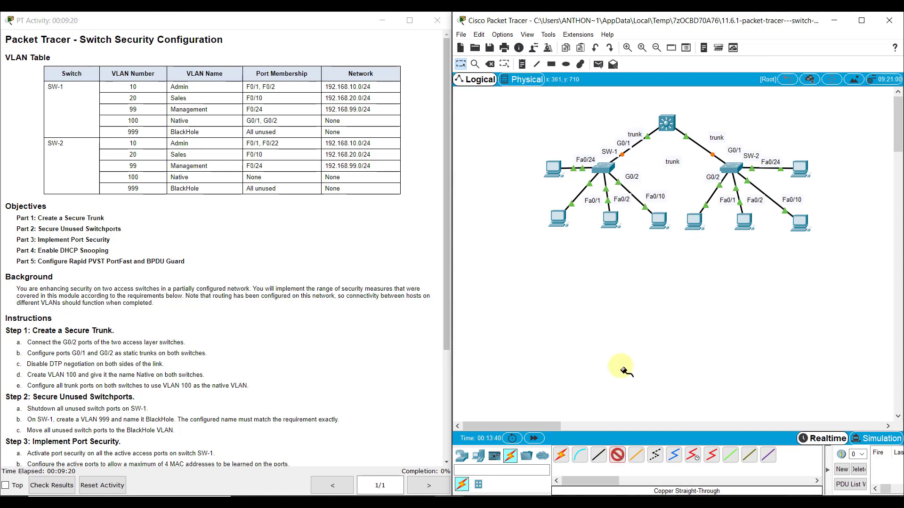
left_click(605, 167)
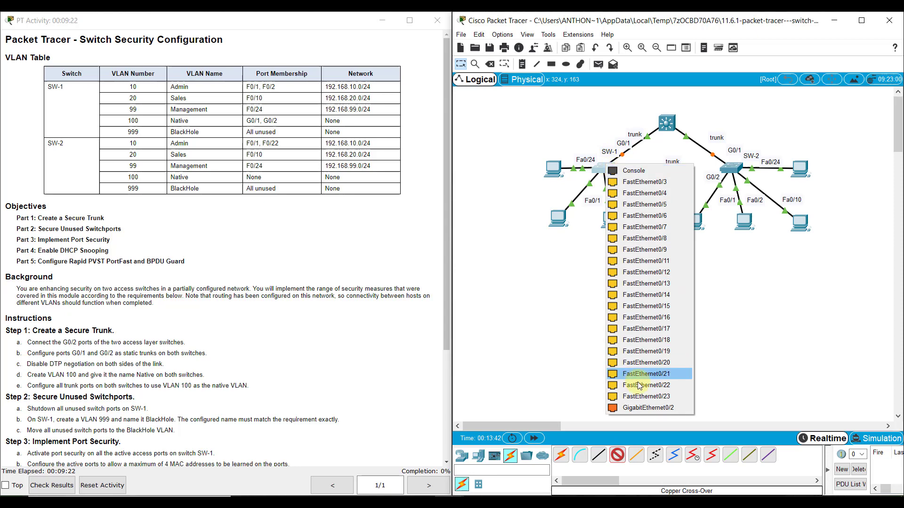
left_click(643, 410)
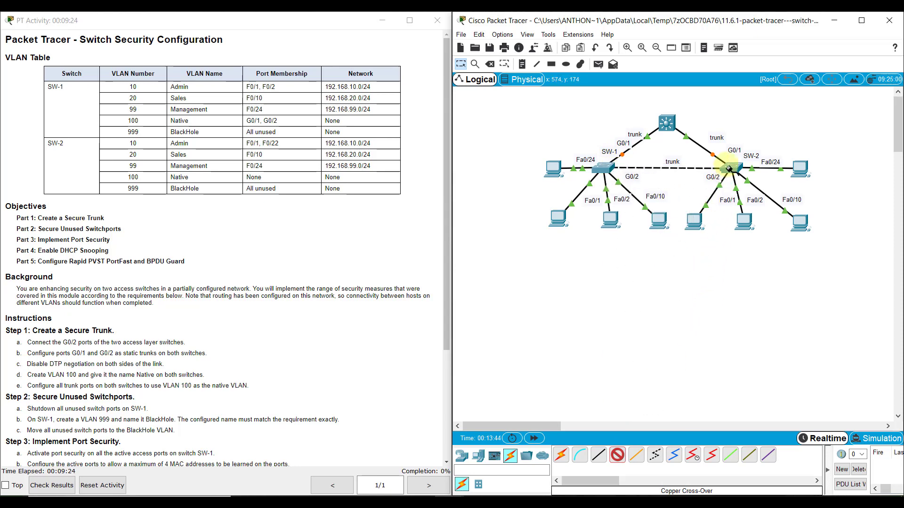
left_click(731, 168)
left_click(751, 410)
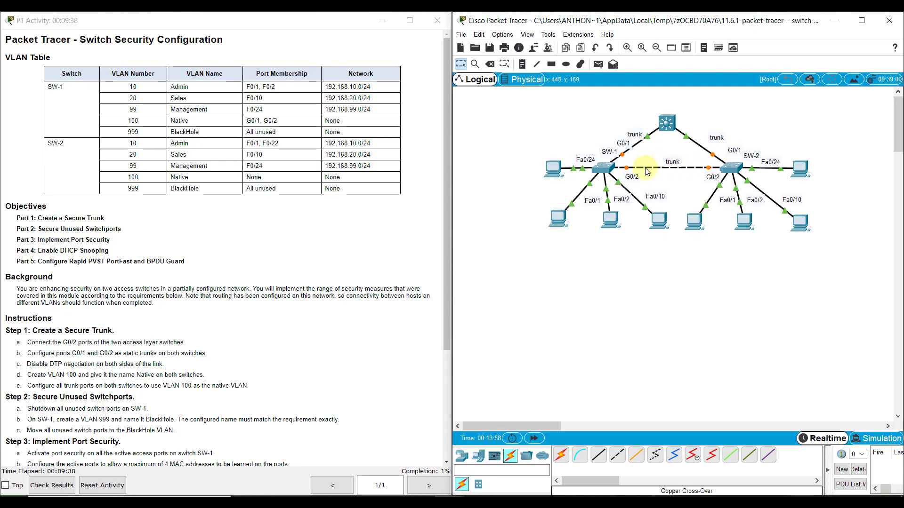
In SW-1's CLI, set interfaces G0/1–G0/2 to switchport mode trunk.
left_click(610, 169)
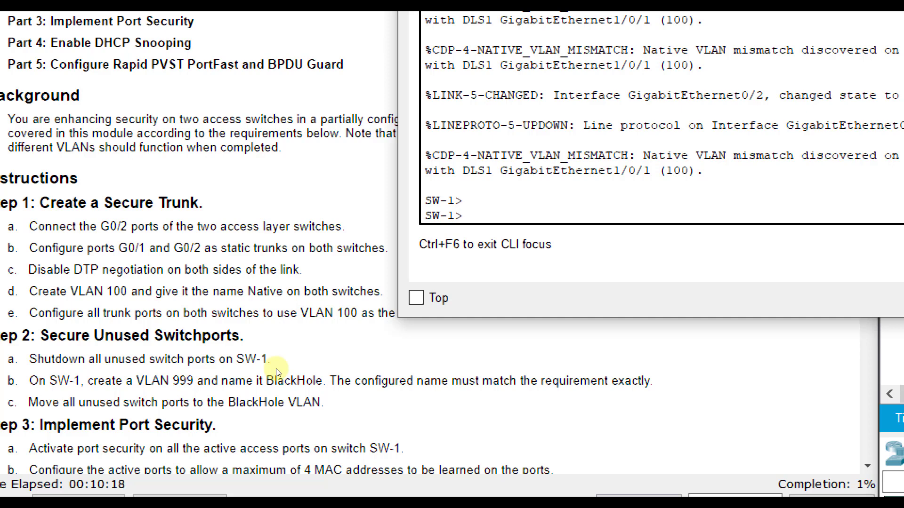
type("en")
key("Return")
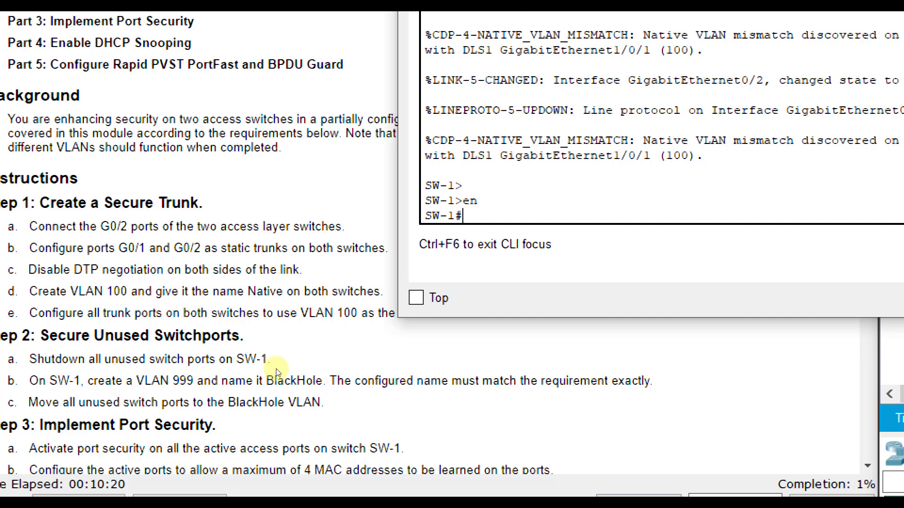
type("config t")
key("Return")
type("int range f0")
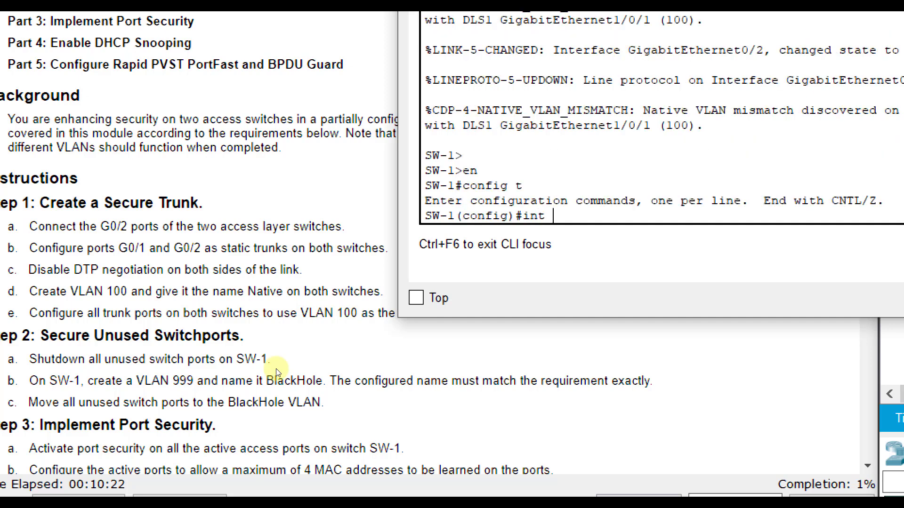
key("BackSpace")
key("BackSpace")
type("g0/1-2")
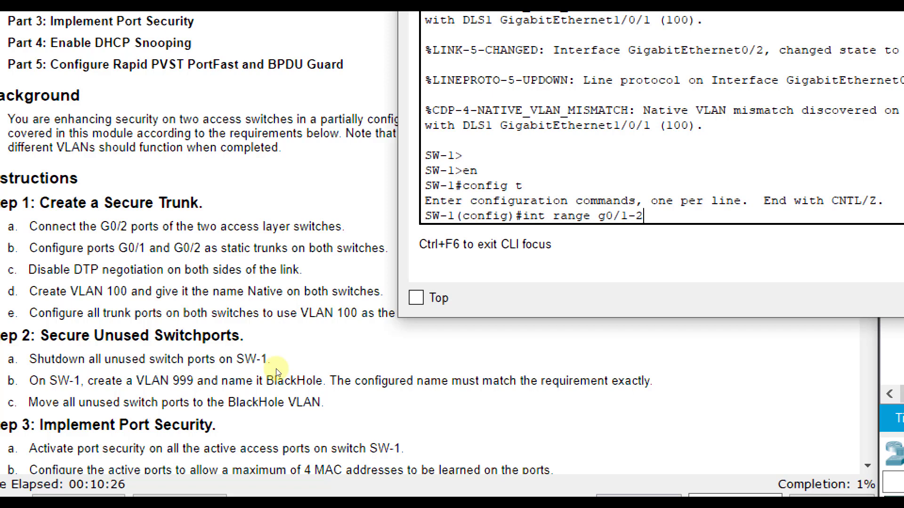
key("Return")
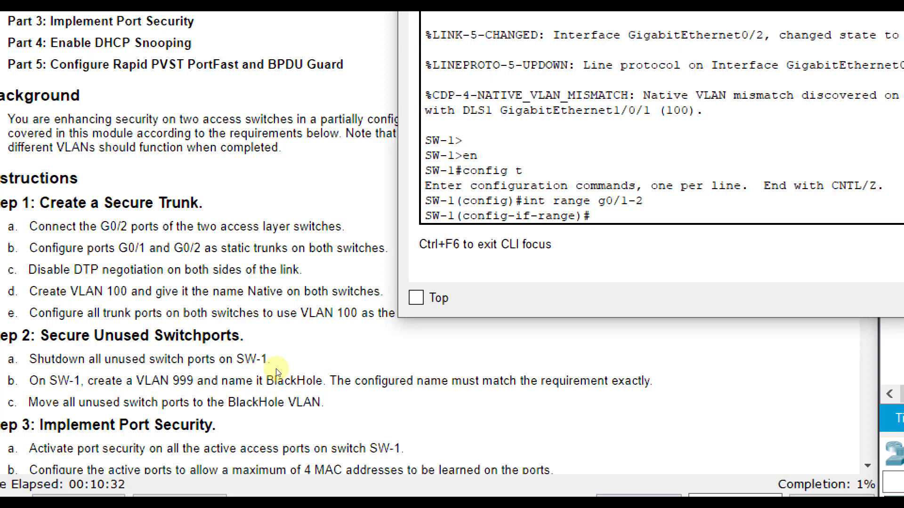
type("switchport mode tru")
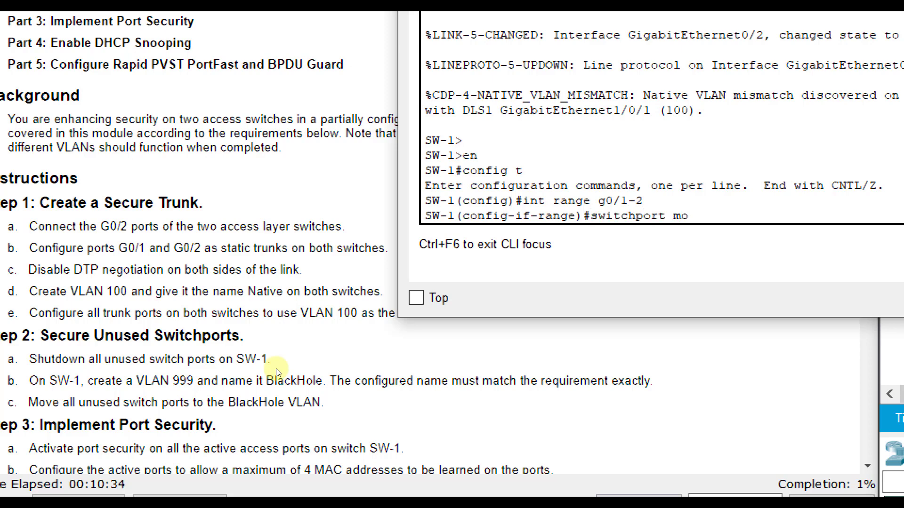
type("nk")
key("Return")
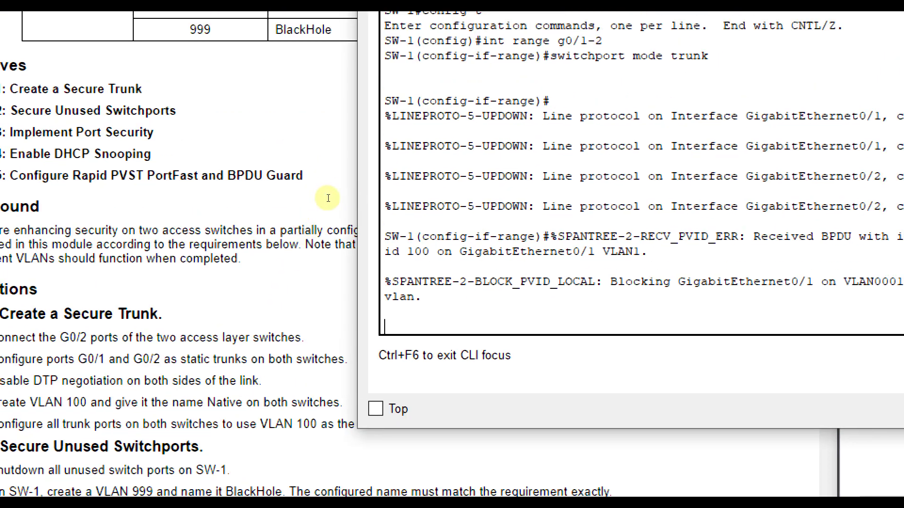
Disable DTP on G0/1–G0/2 with switchport nonegotiate.
key("Return")
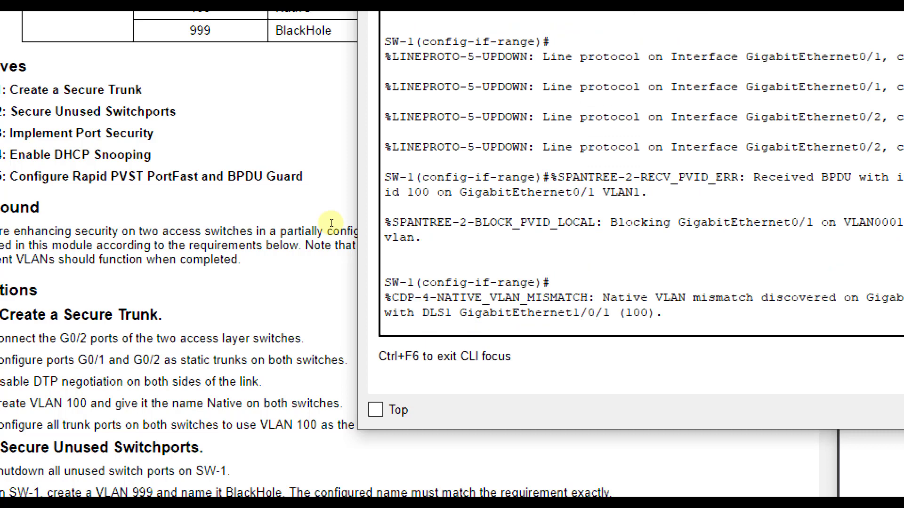
key("Return")
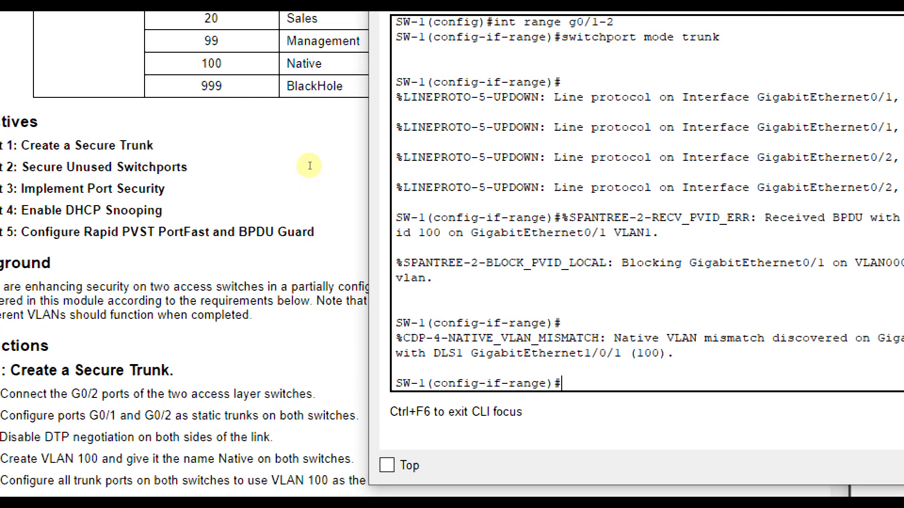
key("shift+End")
key("ctrl+shift+Left")
key("ctrl+shift+Left")
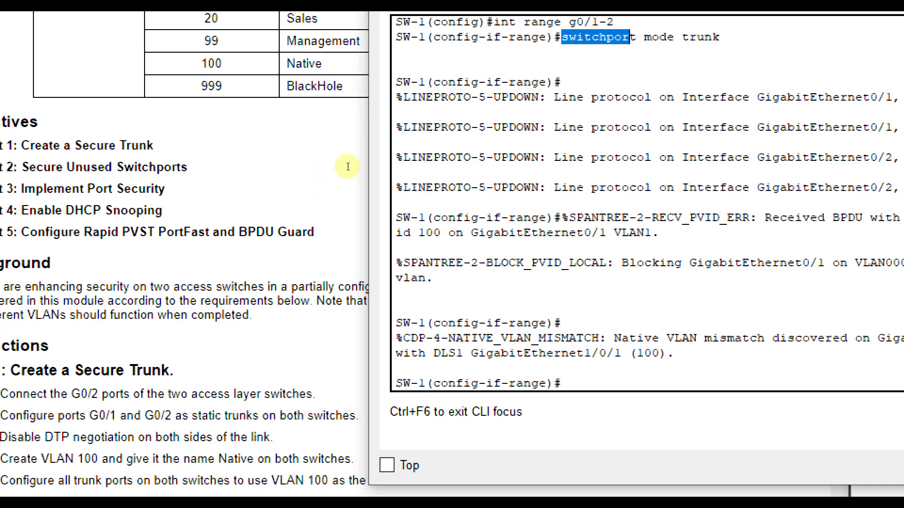
key("shift+Right")
key("shift+Right")
key("shift+Right")
key("shift+Right")
key("shift+Right")
key("shift+Right")
key("shift+Right")
key("shift+Right")
key("shift+Right")
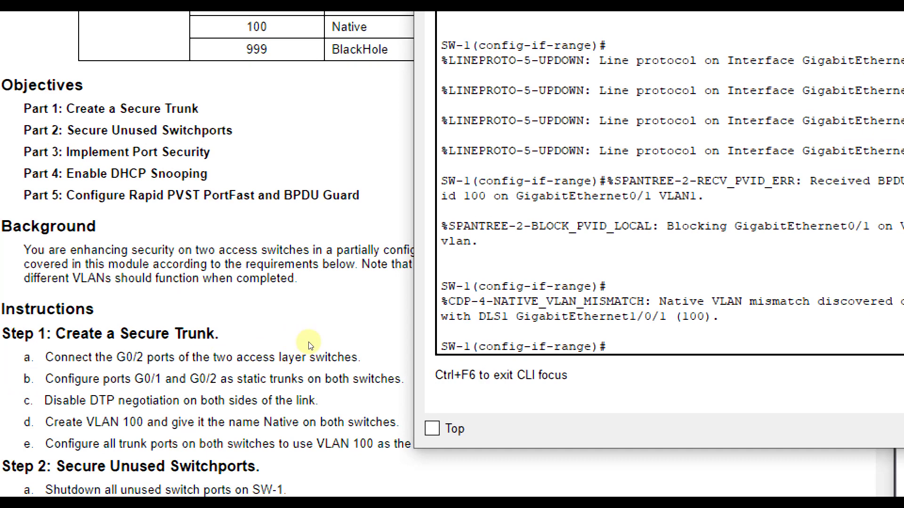
type("switchport non")
key("Tab")
key("Return")
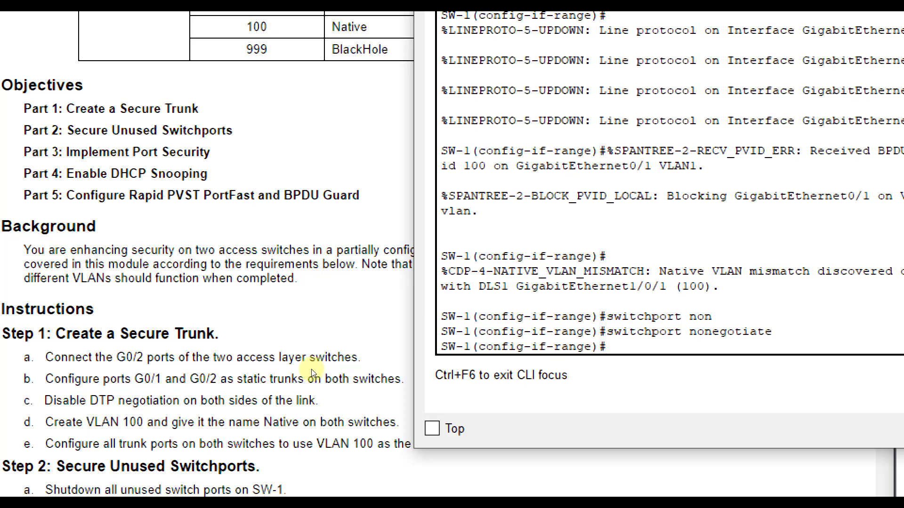
Create VLAN 100 named Native on SW-1.
type("exit")
key("Return")
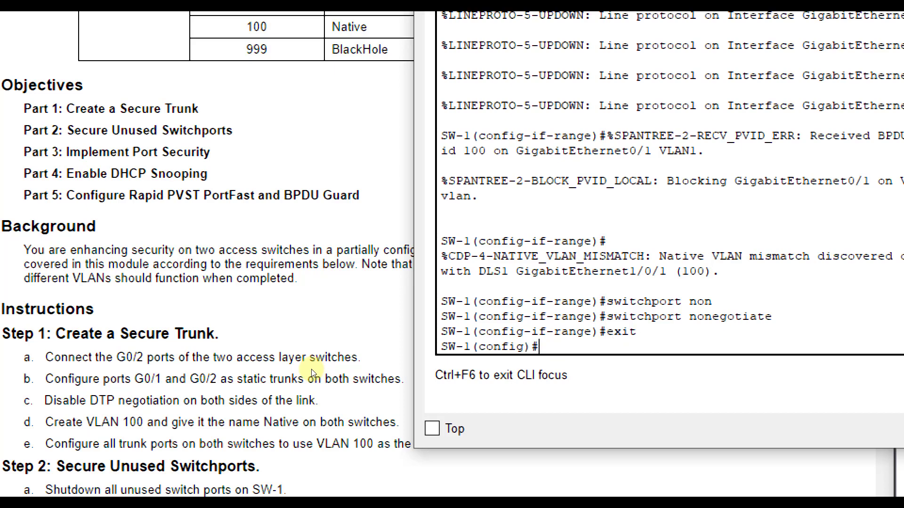
type("vlan 100")
key("Return")
type("name Native")
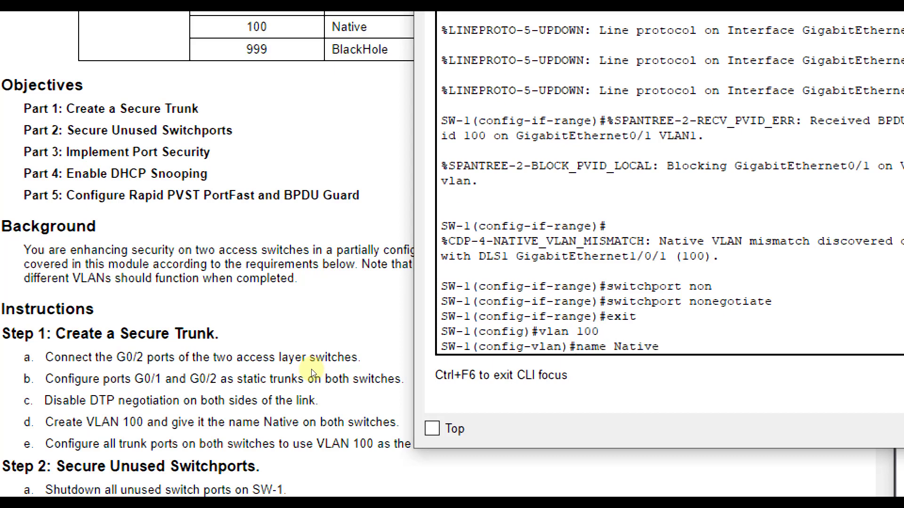
key("Return")
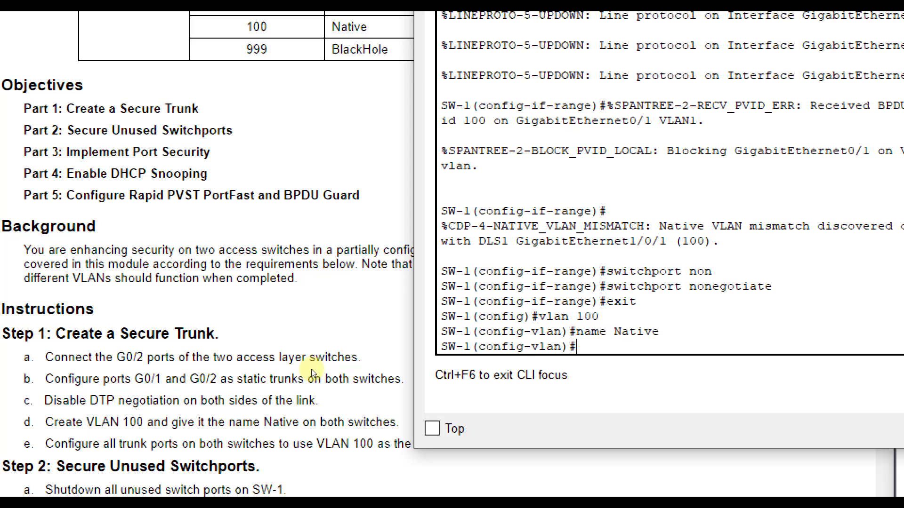
type("exit")
key("Return")
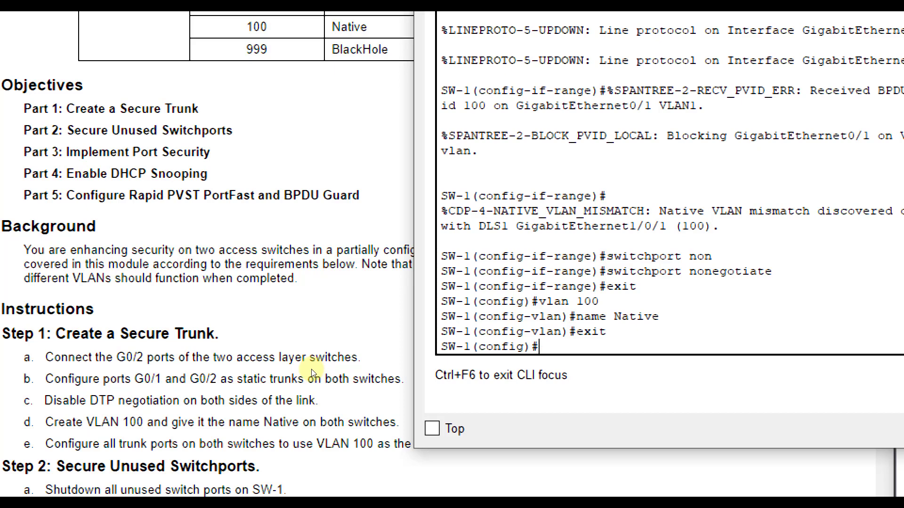
Set native VLAN 100 on trunk interfaces G0/1–G0/2.
type("int range g0/1")
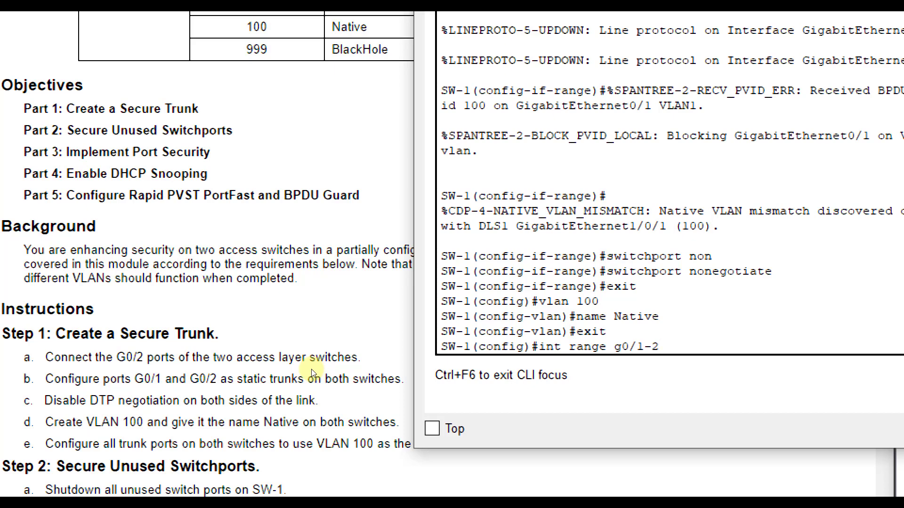
type("-2")
key("Return")
key("Return")
key("Return")
key("Return")
key("Return")
key("Return")
key("Return")
key("Return")
key("Return")
key("Return")
key("Return")
key("Return")
key("Return")
key("Return")
key("Return")
key("Return")
key("Return")
key("Return")
key("Return")
key("Return")
type("swit")
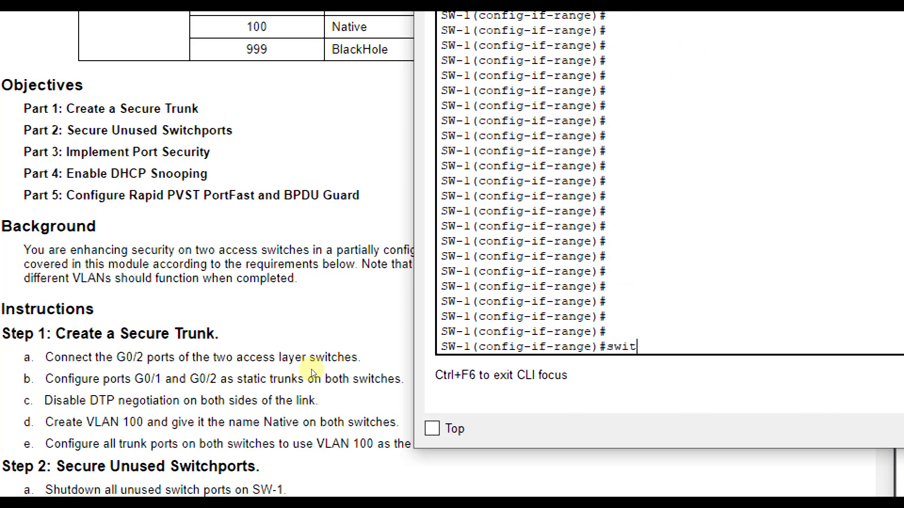
type("chport trunk n")
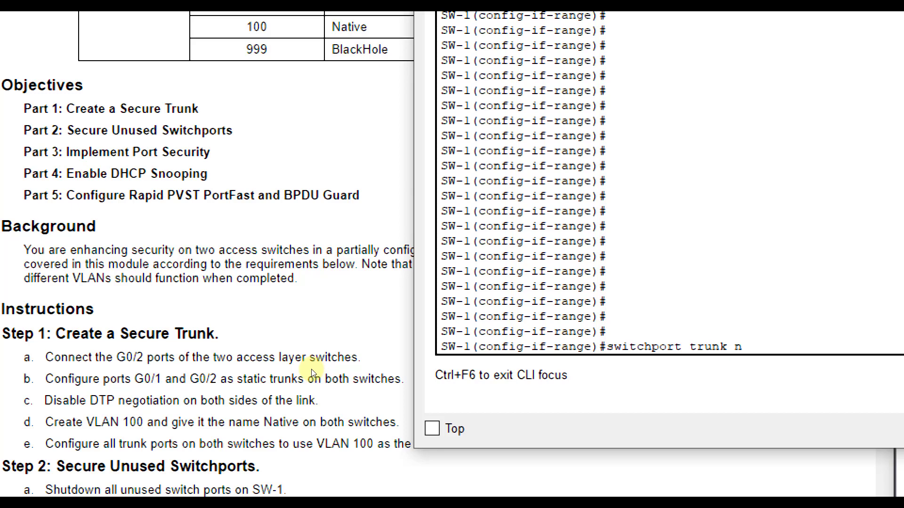
type("ative vlan 100")
key("Return")
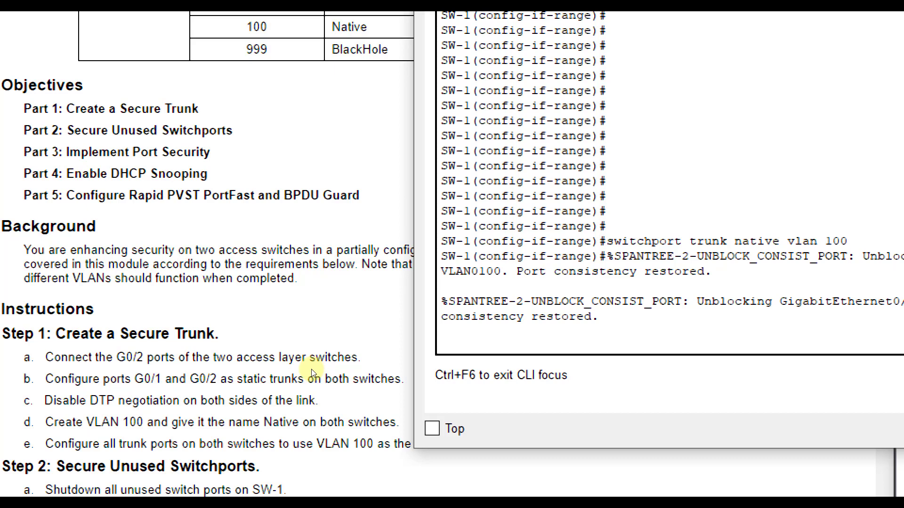
key("Return")
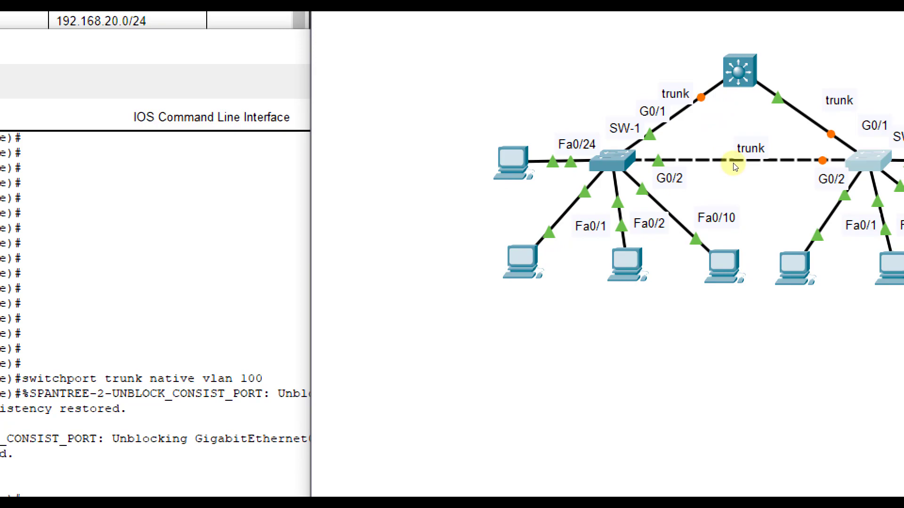
In SW-2's CLI, create VLAN 100 named Native.
left_click(868, 160)
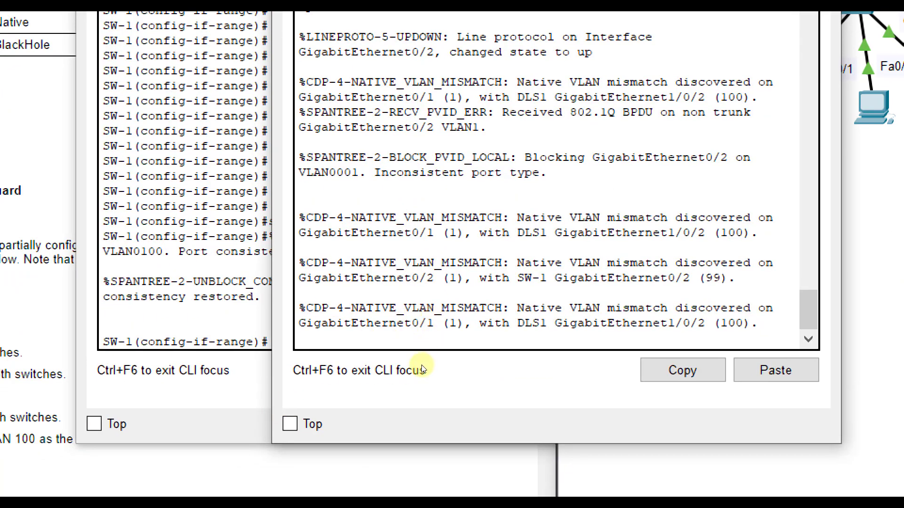
key("Return")
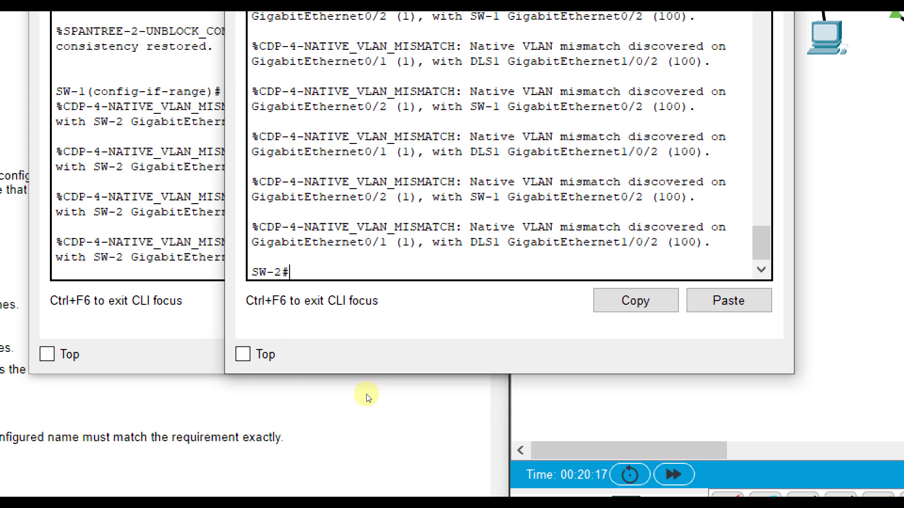
type("config t")
key("Return")
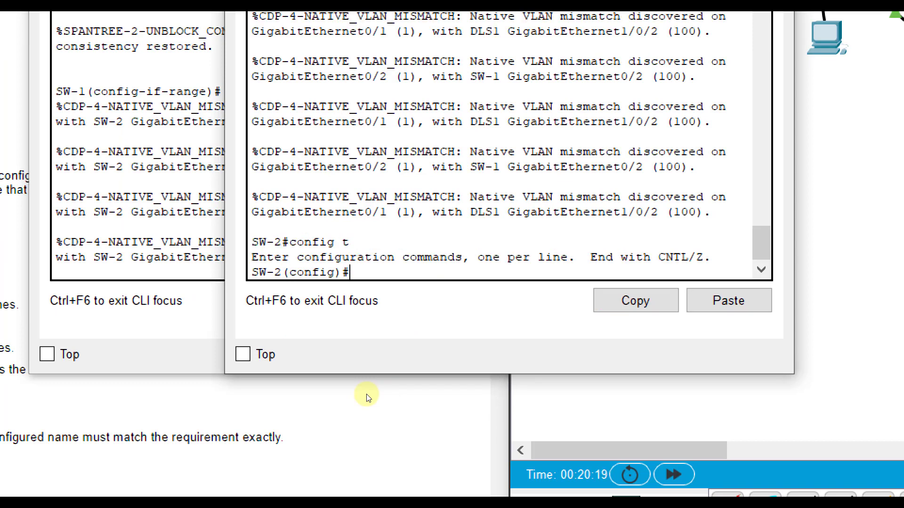
type("vlan 100")
key("Return")
type("name Native")
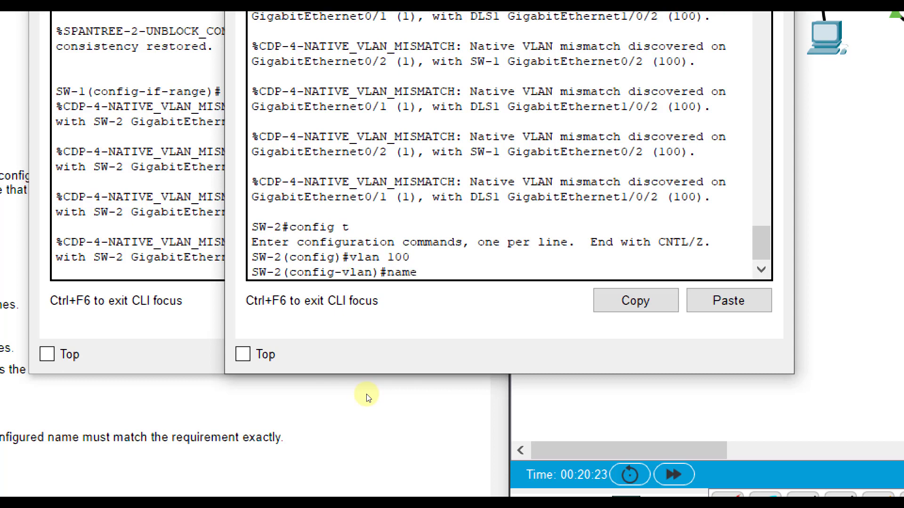
key("Return")
type("exit")
key("Return")
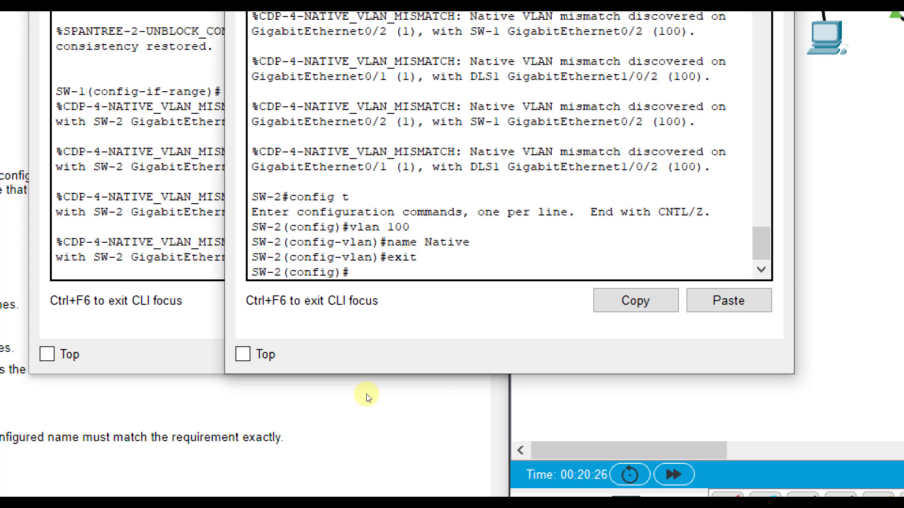
Make SW-2's G0/1–G0/2 static trunks with native VLAN 100.
type("int range g0/")
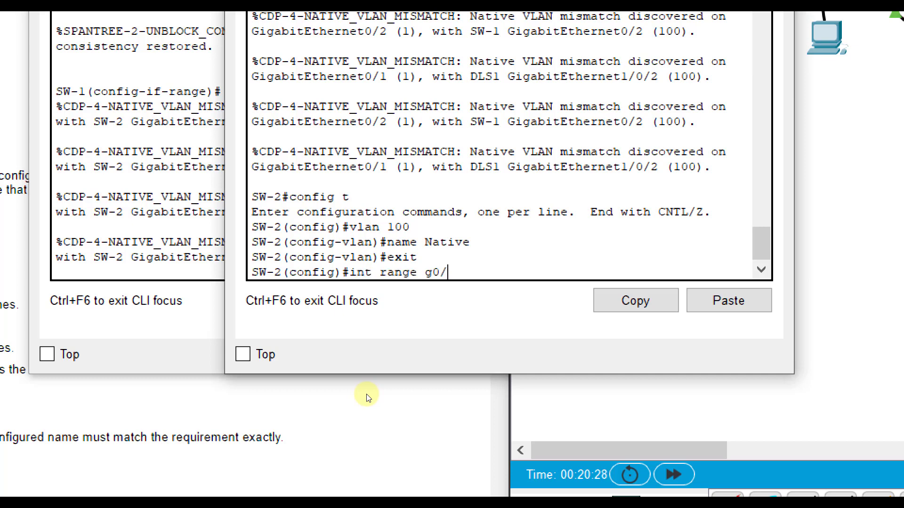
type("1-2")
key("Return")
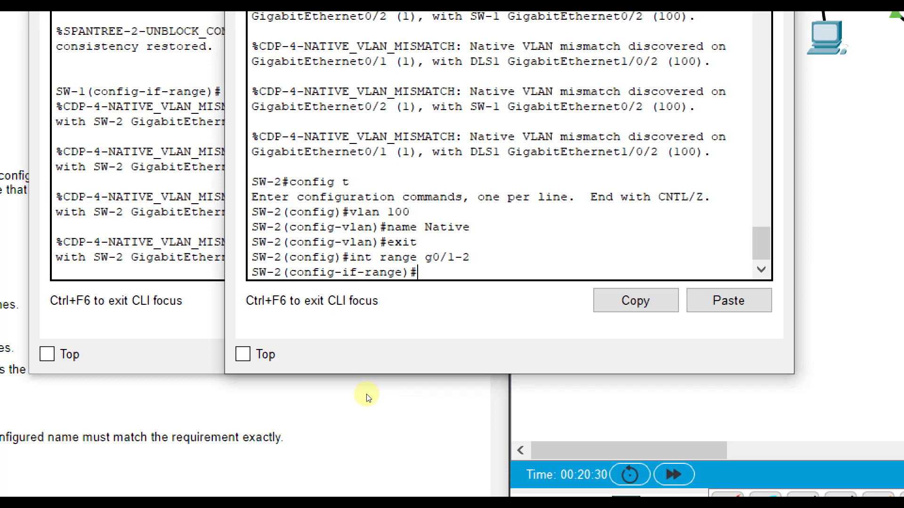
type("switchp")
type("ort mode trunk")
key("Return")
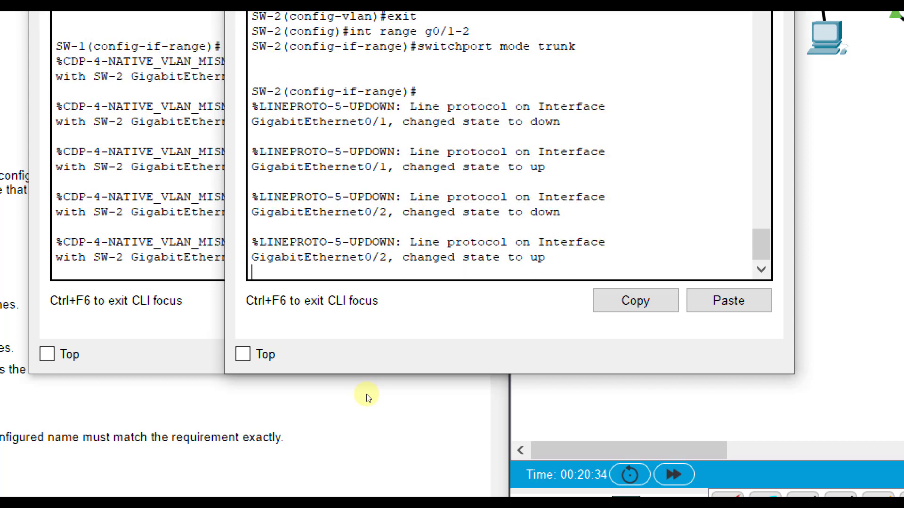
key("Return")
type("sw")
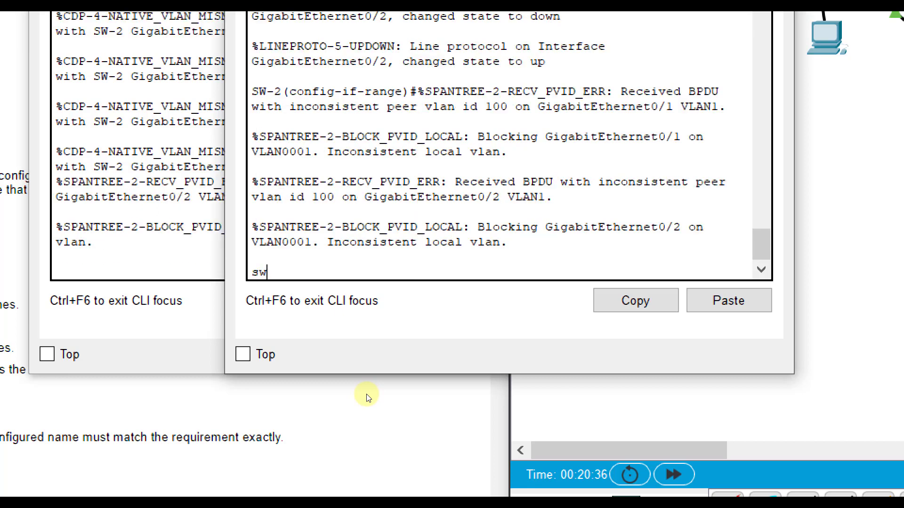
type("itchport tru")
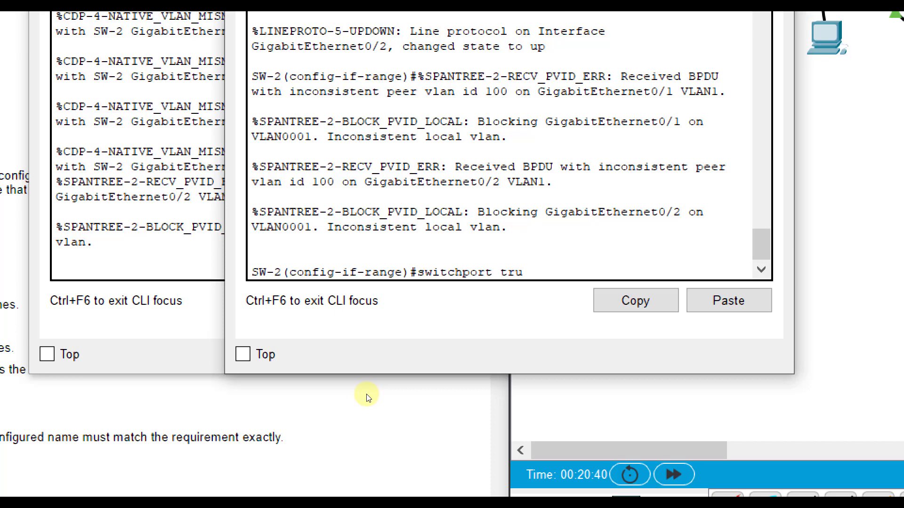
type("nk native vlan 10")
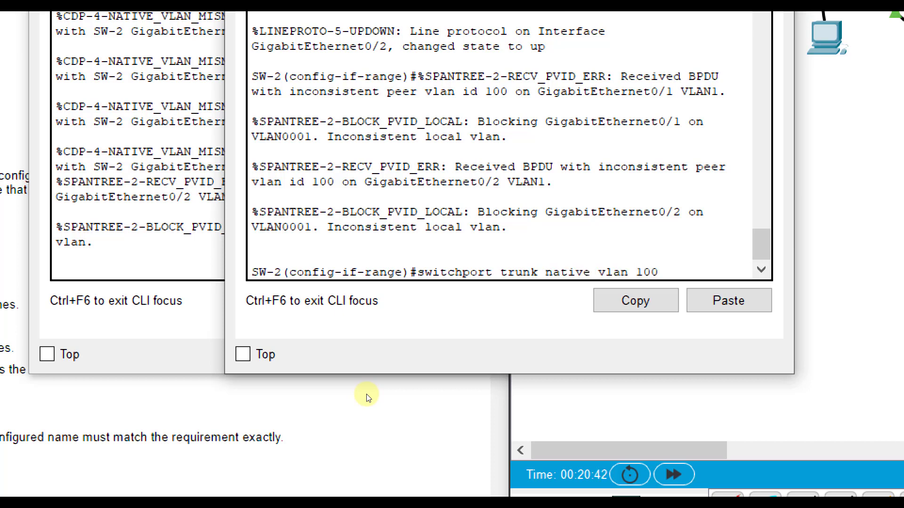
type("0")
key("Return")
Exit SW-2's interface mode and switch back to SW-1's console window.
type("e")
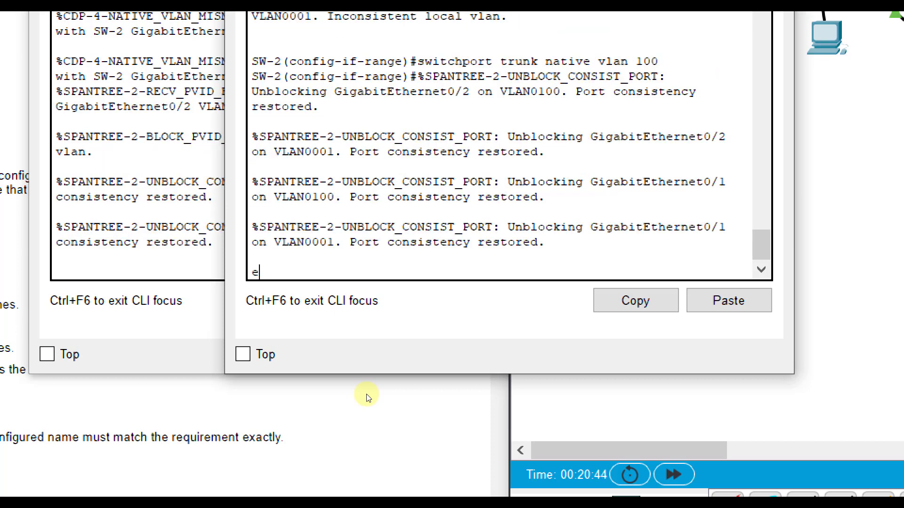
type("xit")
key("Return")
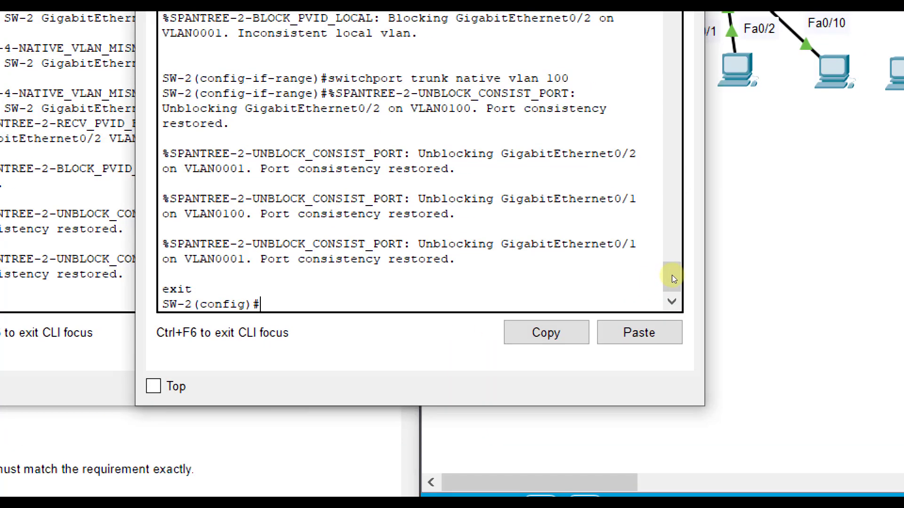
left_click(831, 70)
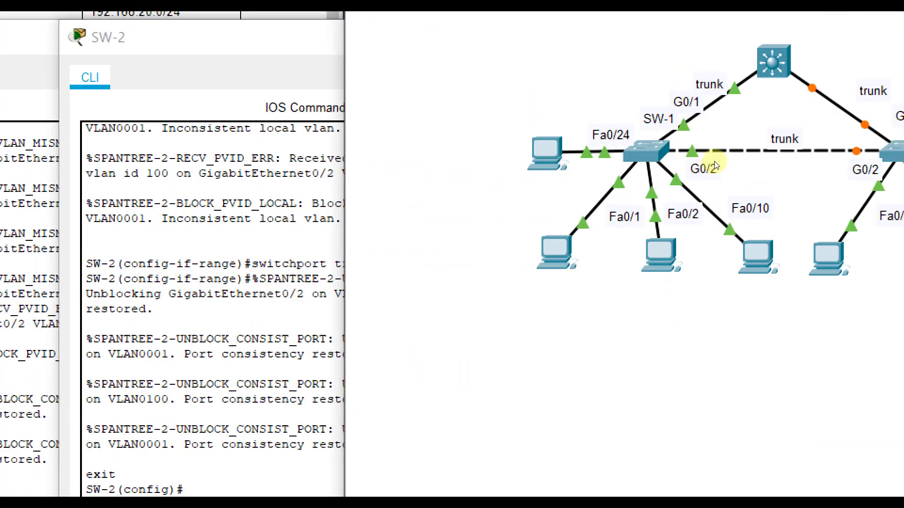
left_click(102, 355)
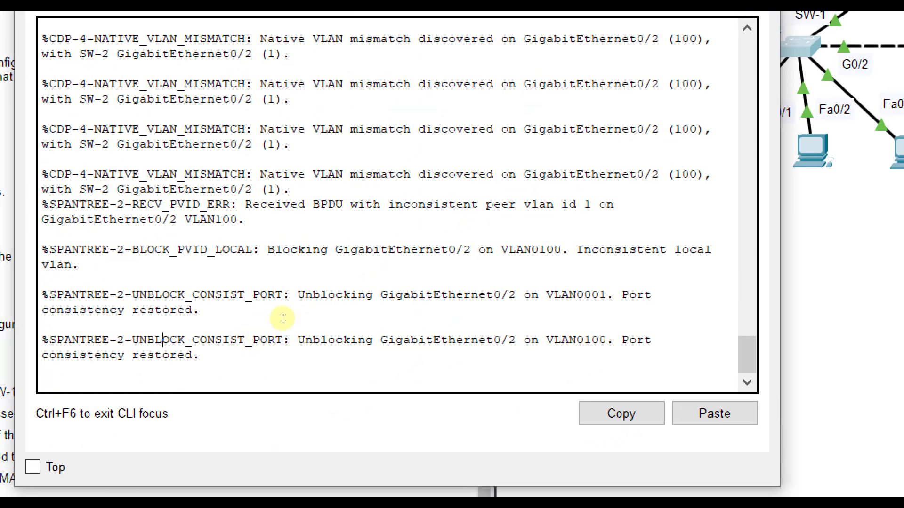
Select SW-1's unused ports Fa0/3–9 and Fa0/11–23 as an interface range.
key("Return")
type("exit")
key("Return")
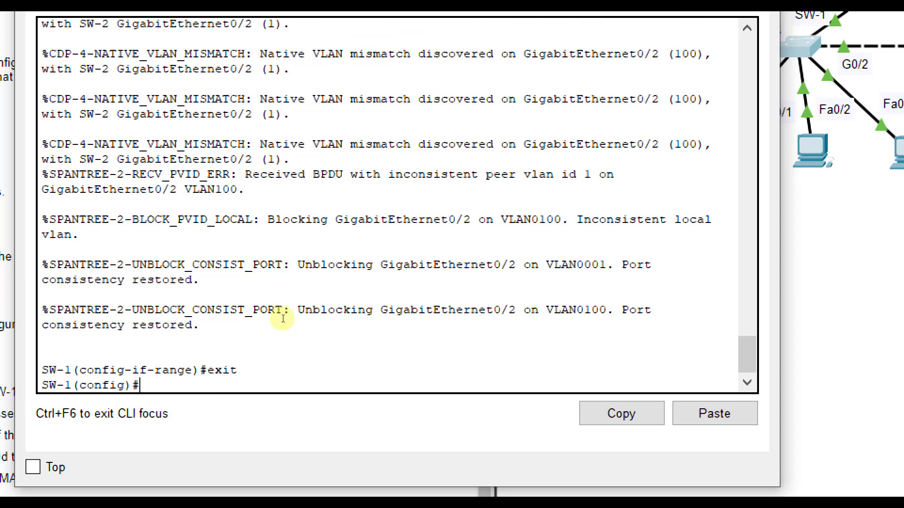
type("int range fa0")
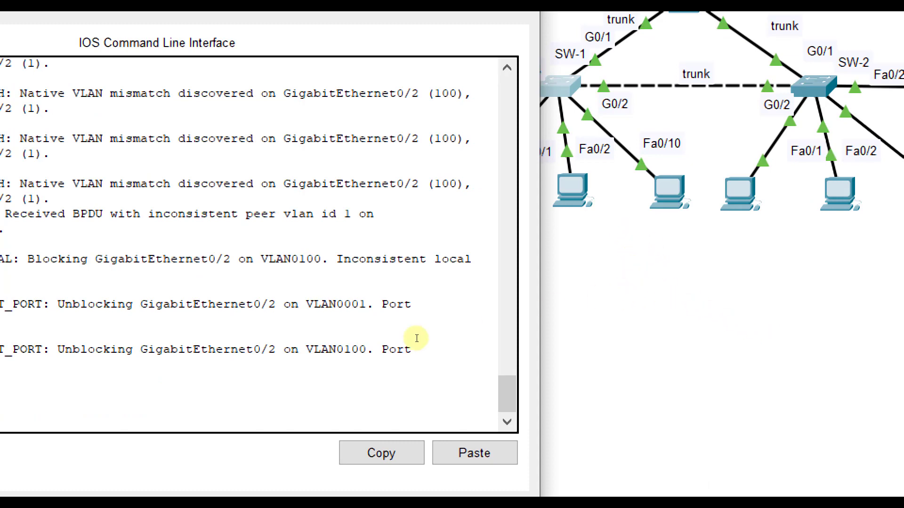
type("/")
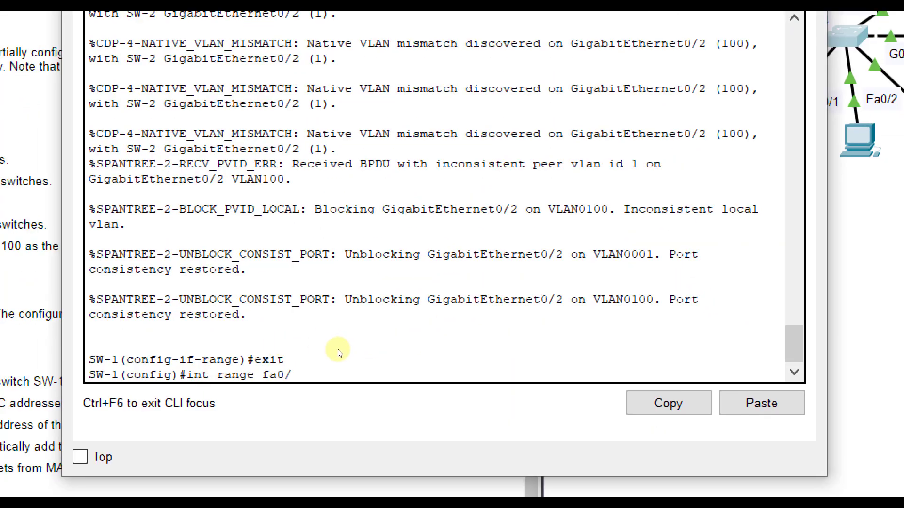
type("3-9,")
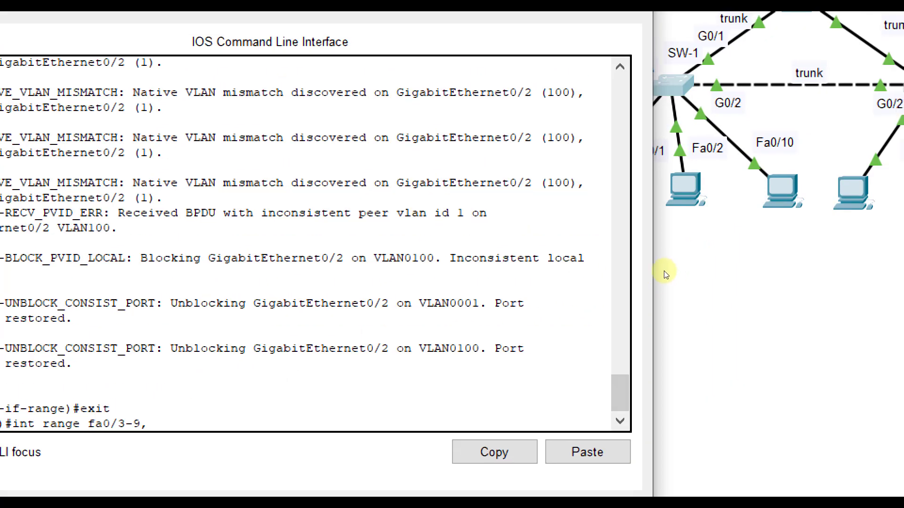
left_click(626, 270)
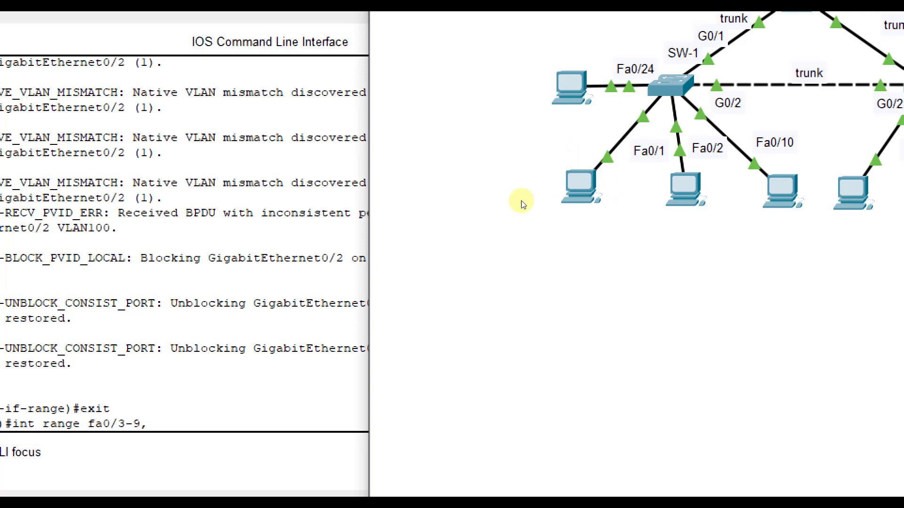
left_click(180, 415)
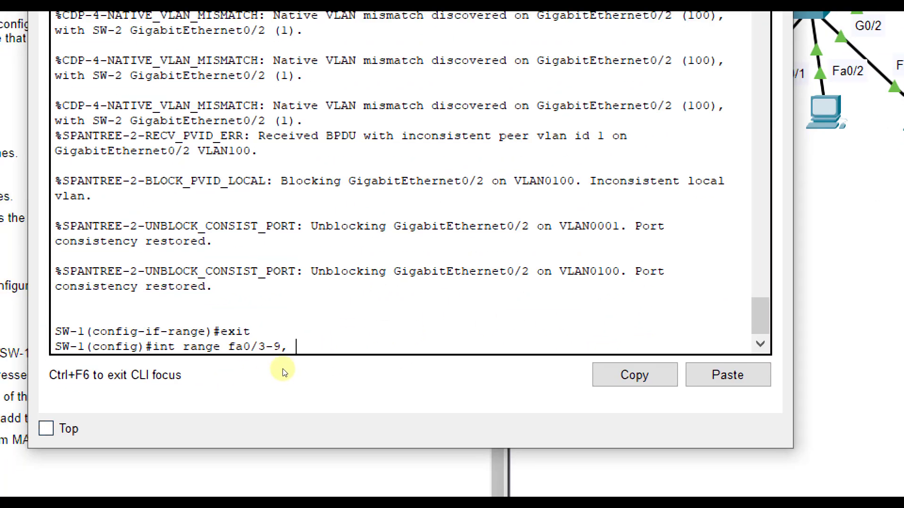
type("fa0/11-23")
key("Return")
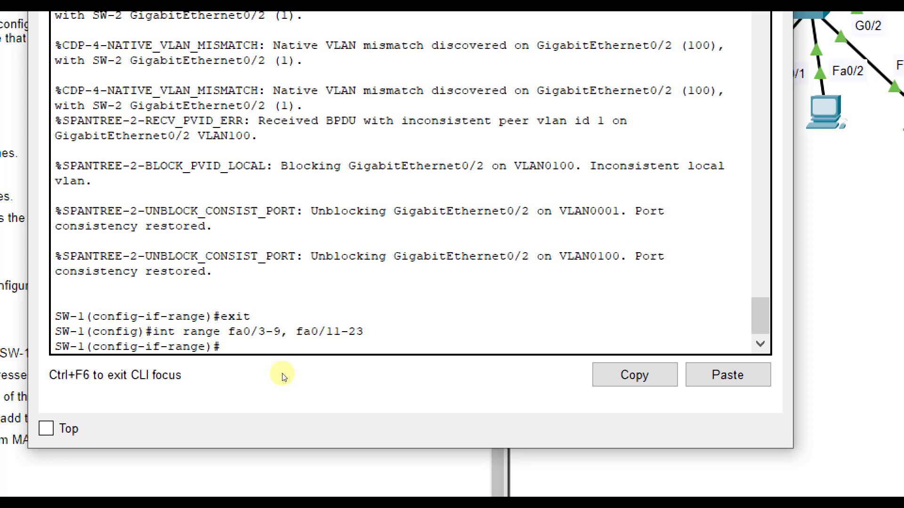
Shut down the unused ports Fa0/3–9 and Fa0/11–23.
type("shutdown")
key("Return")
key("Return")
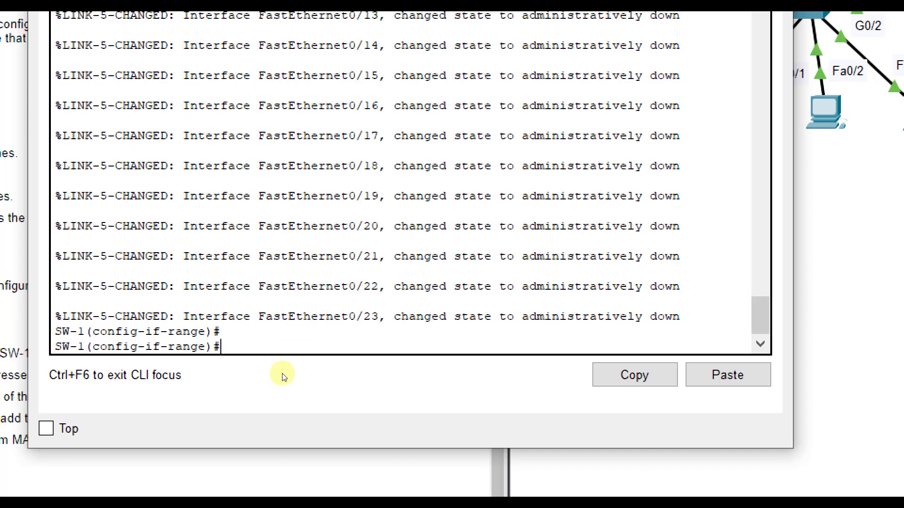
type("exit")
key("Return")
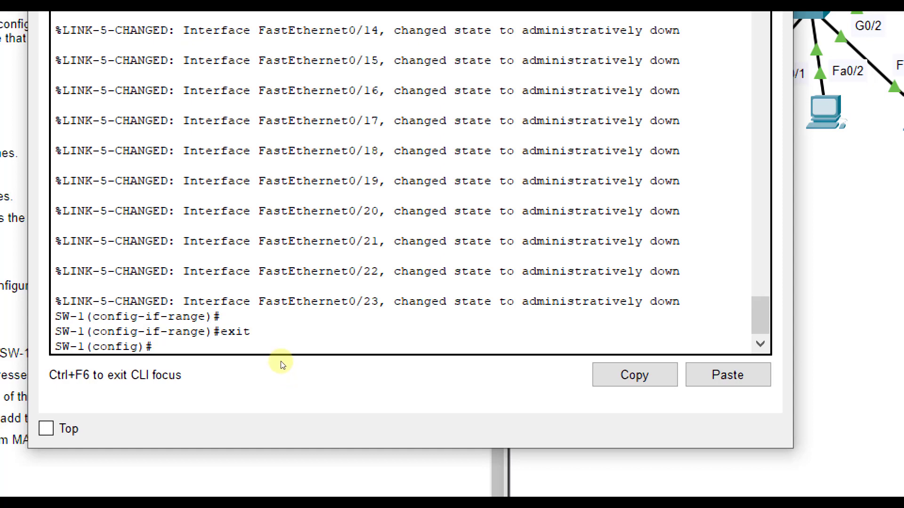
type("shutdown")
key("Up")
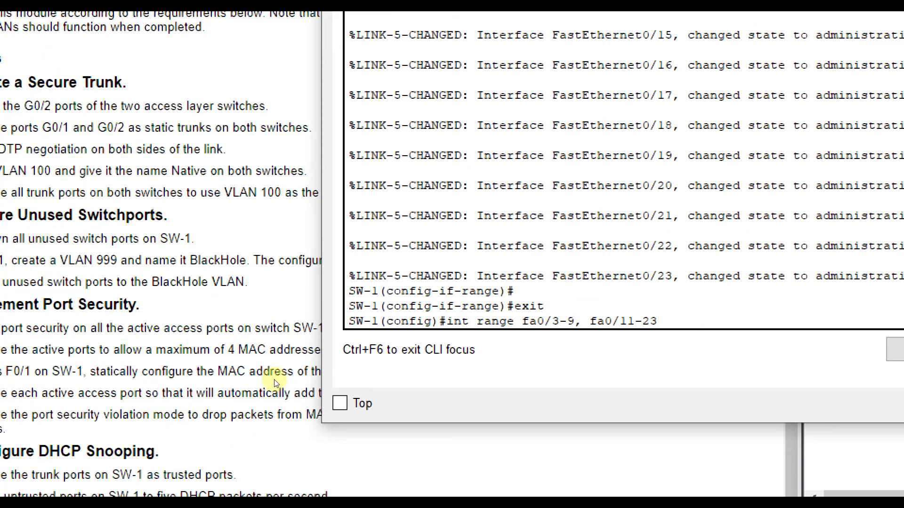
Clear the stray command, then create VLAN 999 named BlackHole on SW-1.
key("Down")
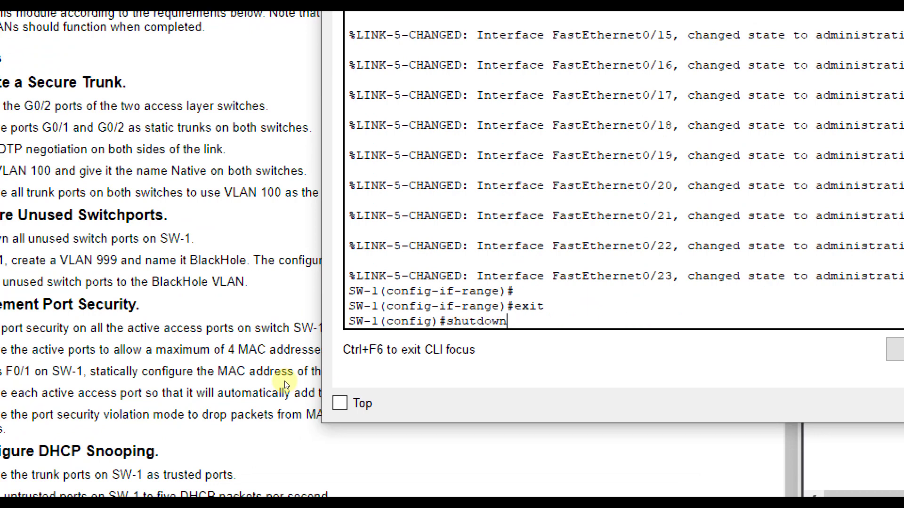
key("Down")
type("vlan 999")
key("Return")
type("name")
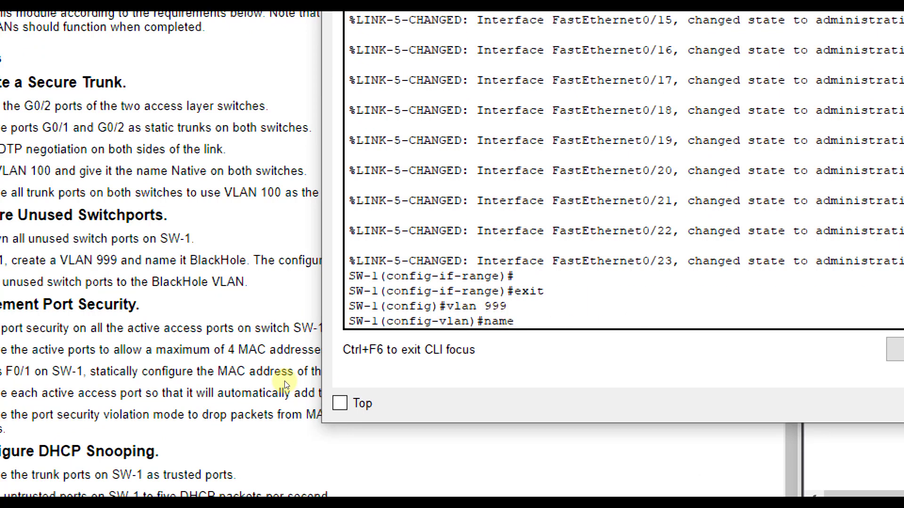
type(" BlackHole")
key("Return")
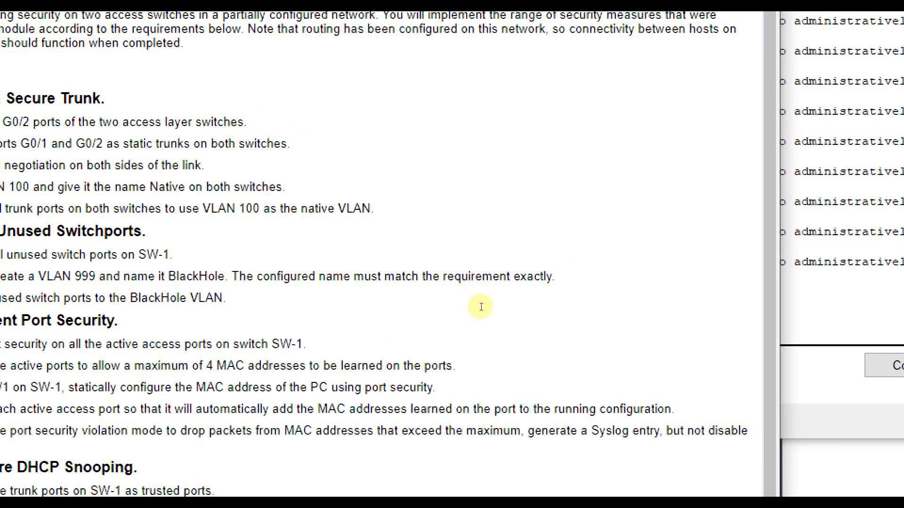
key("alt+Tab")
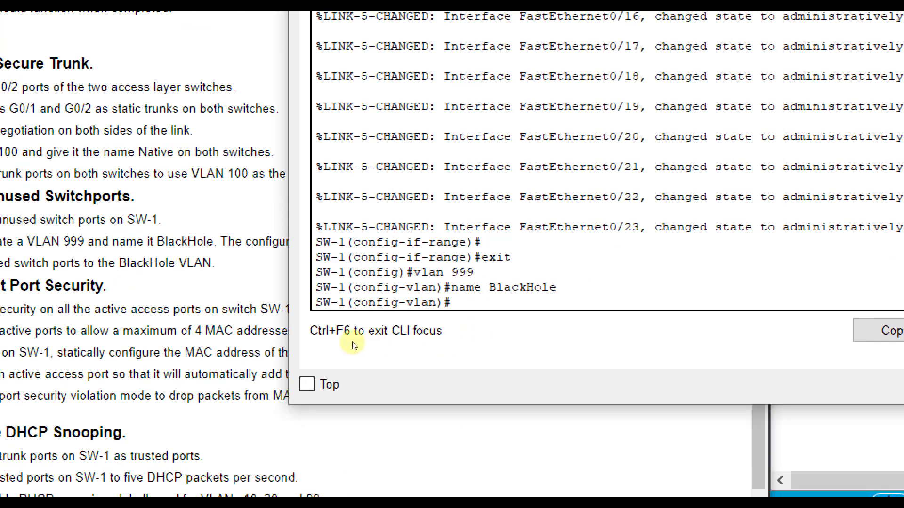
Make Fa0/3–9 and Fa0/11–23 access ports assigned to VLAN 999.
key("Up")
key("Up")
key("Up")
key("Up")
key("Up")
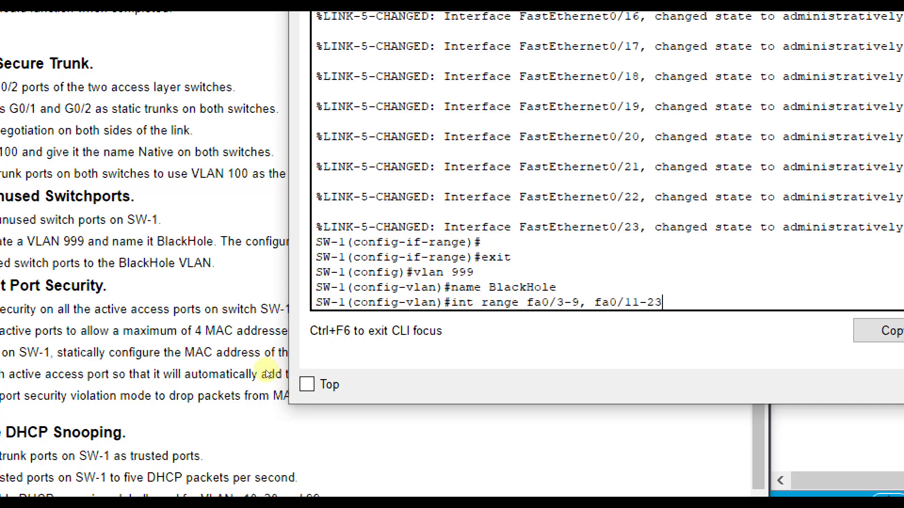
key("Return")
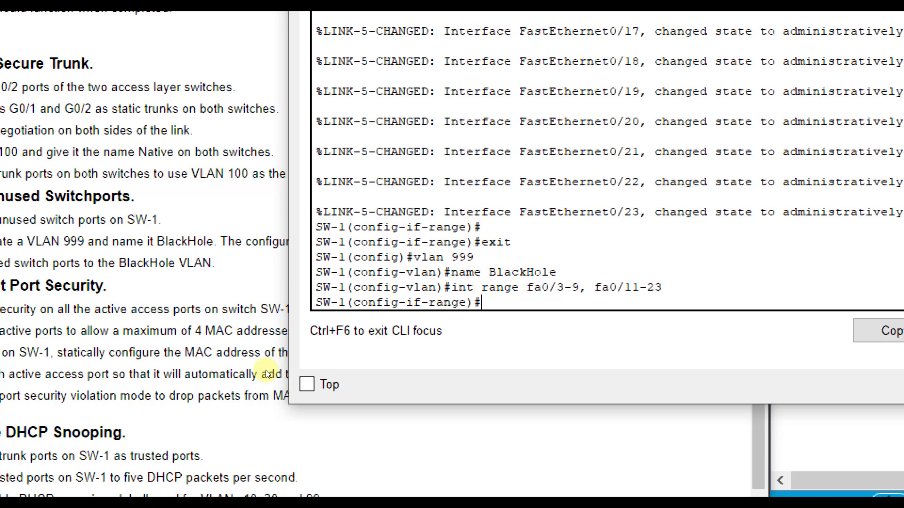
type("switchport mode access")
key("Return")
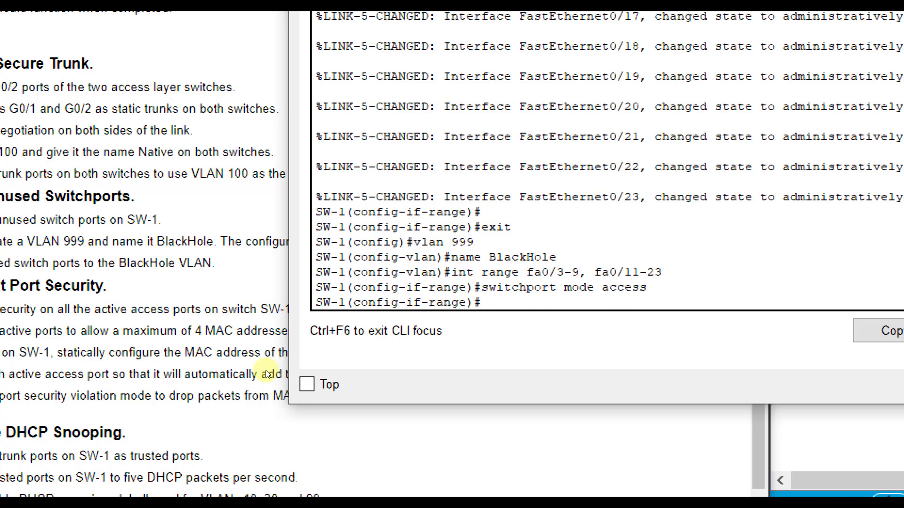
type("switchport acce")
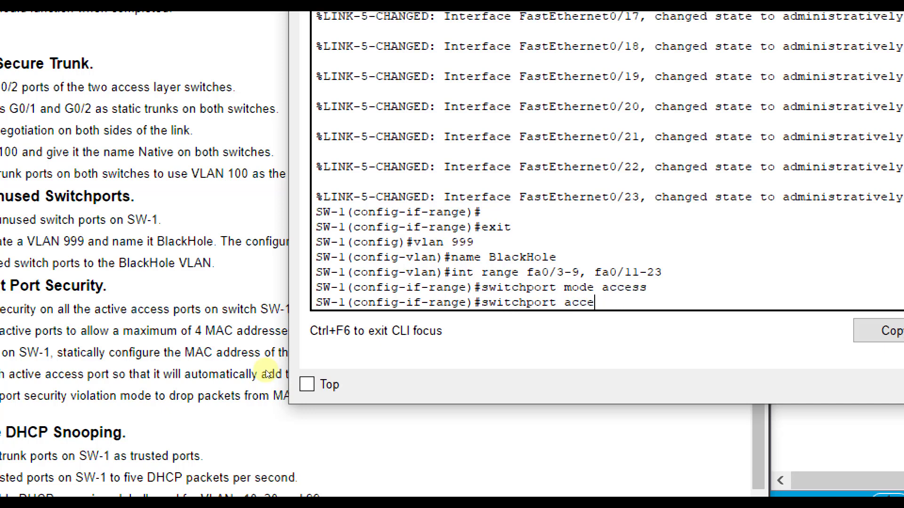
type("ss vlan 999")
key("Return")
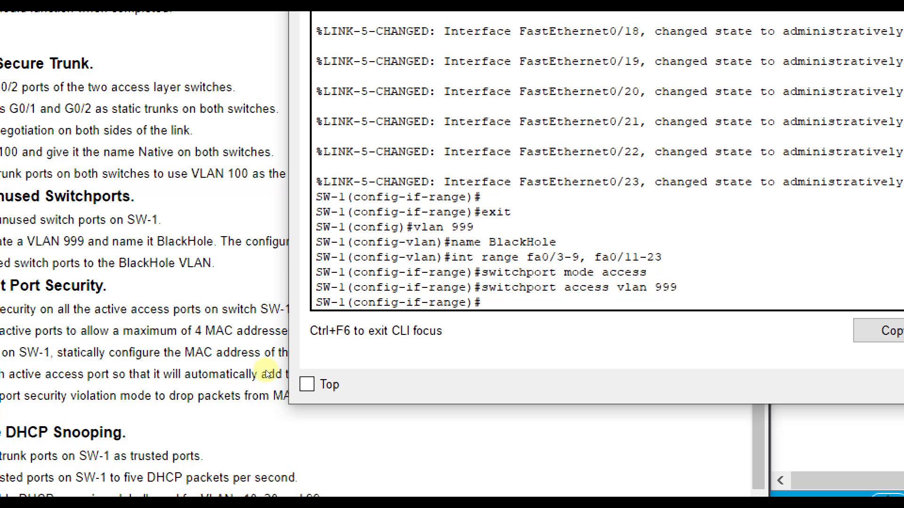
type("exit")
key("Return")
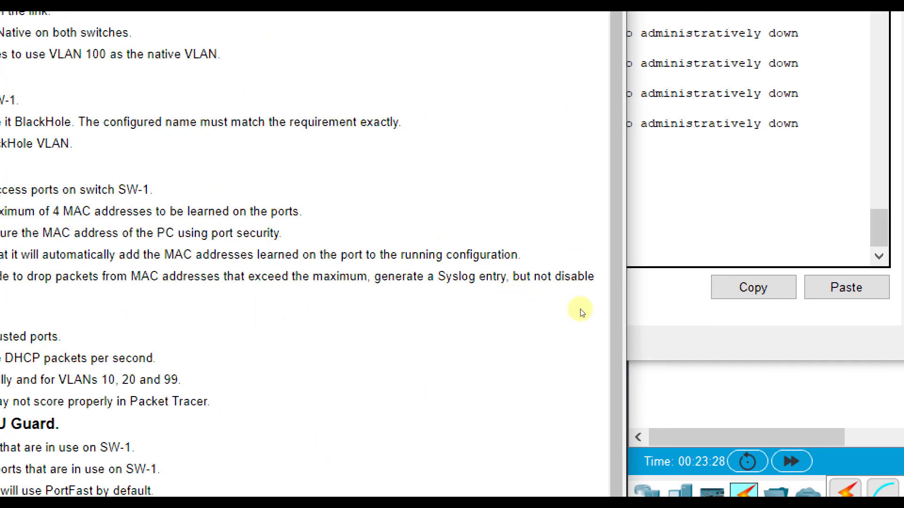
Enter the port-security interface range fa0/1-2, fa0/10 and fa0/24 on SW-1.
key("alt+Tab")
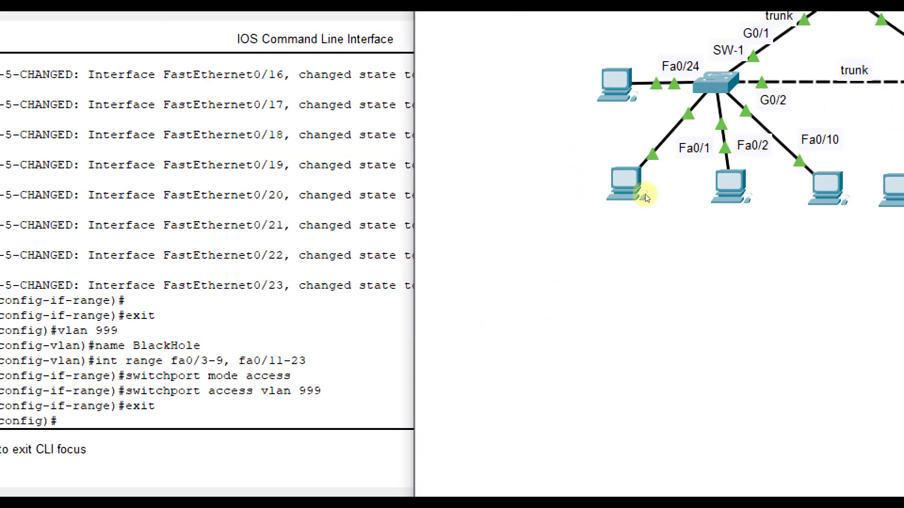
key("alt+Tab")
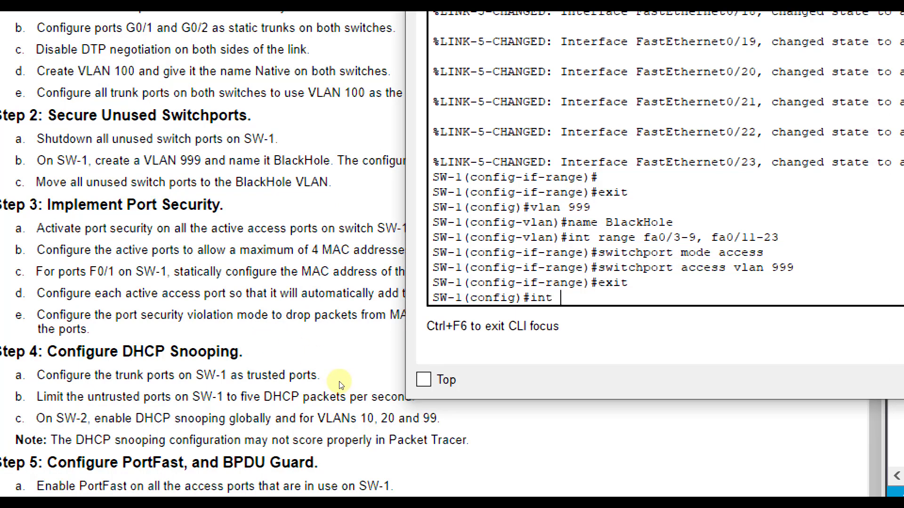
type("range fa0/1-2,")
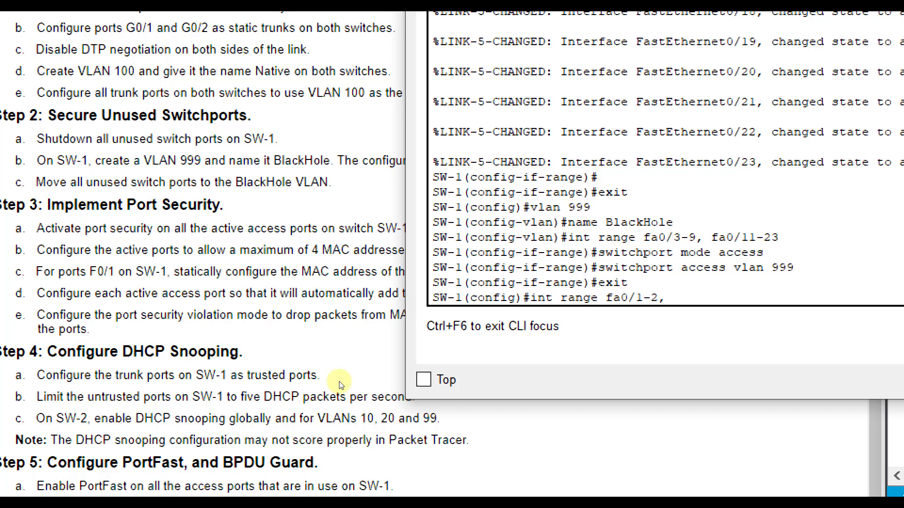
type(" fa10")
key("BackSpace")
type("0, fa0")
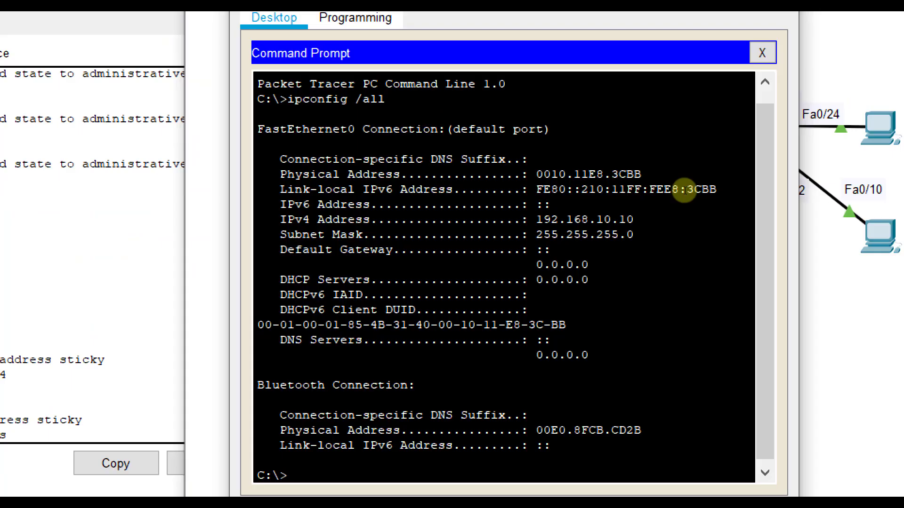
Copy the PC's MAC from ipconfig /all and bind it statically to fa0/1.
left_click_drag(676, 190, 629, 191)
key("ctrl+c")
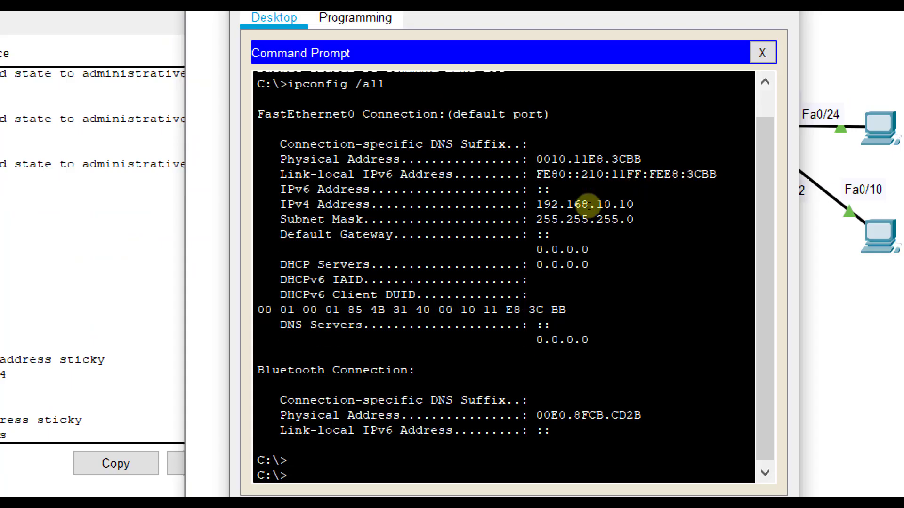
left_click_drag(682, 184, 629, 178)
right_click(633, 187)
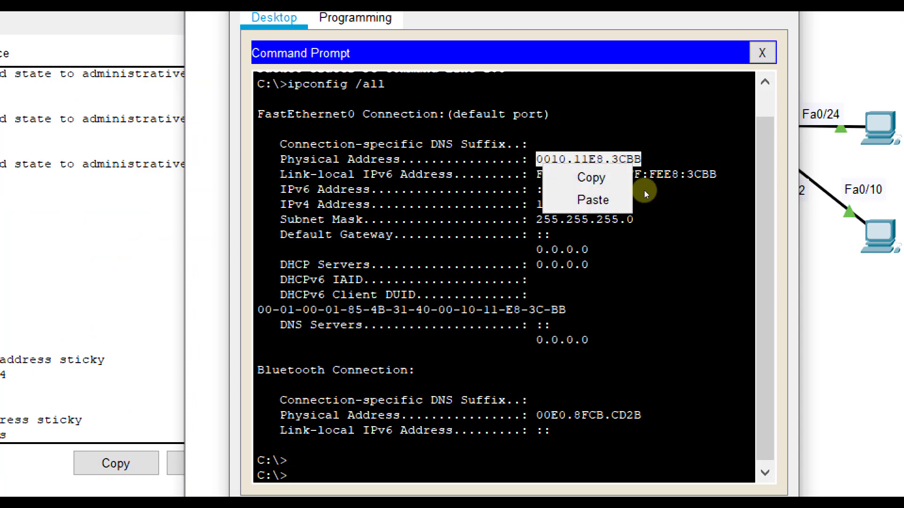
left_click(626, 178)
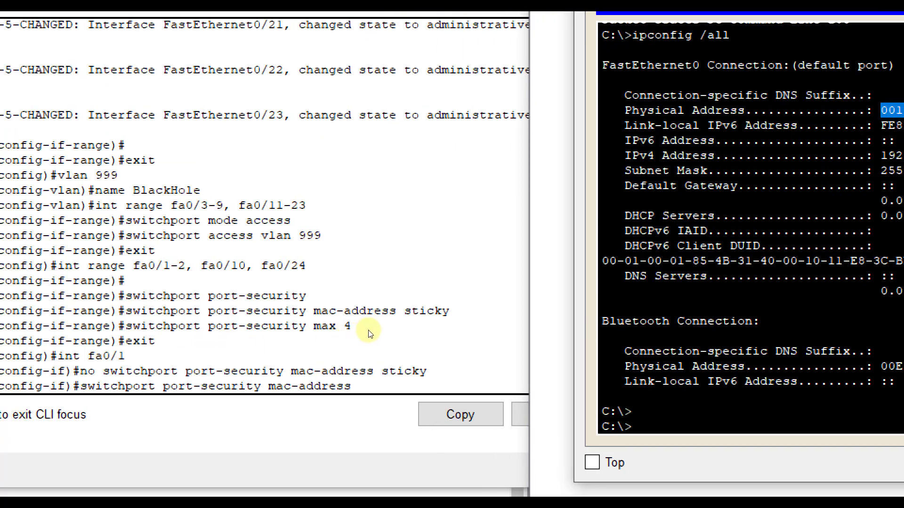
left_click(339, 327)
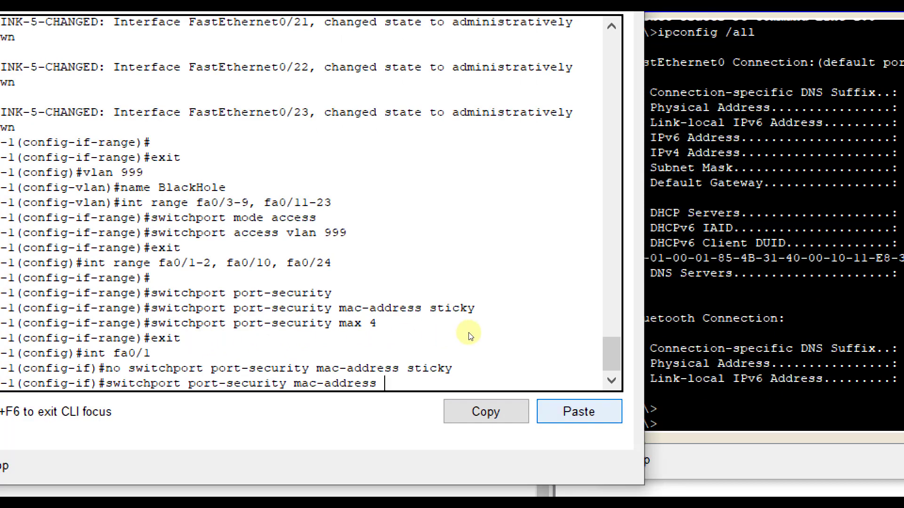
key("ctrl+v")
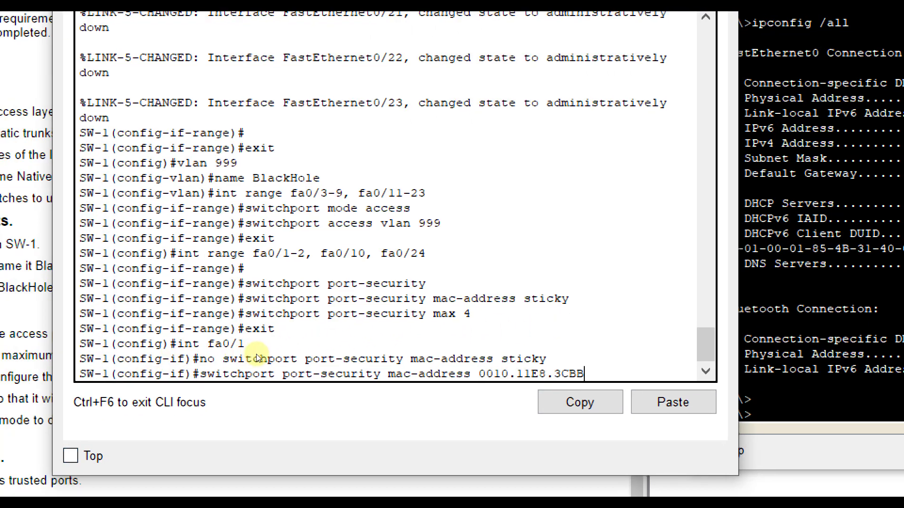
key("Return")
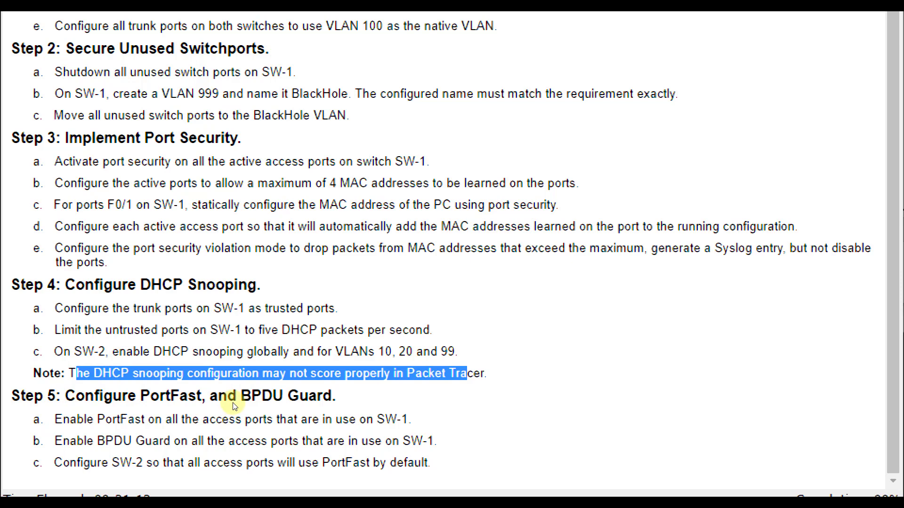
Clear the text selection in the activity instructions window.
left_click(244, 375)
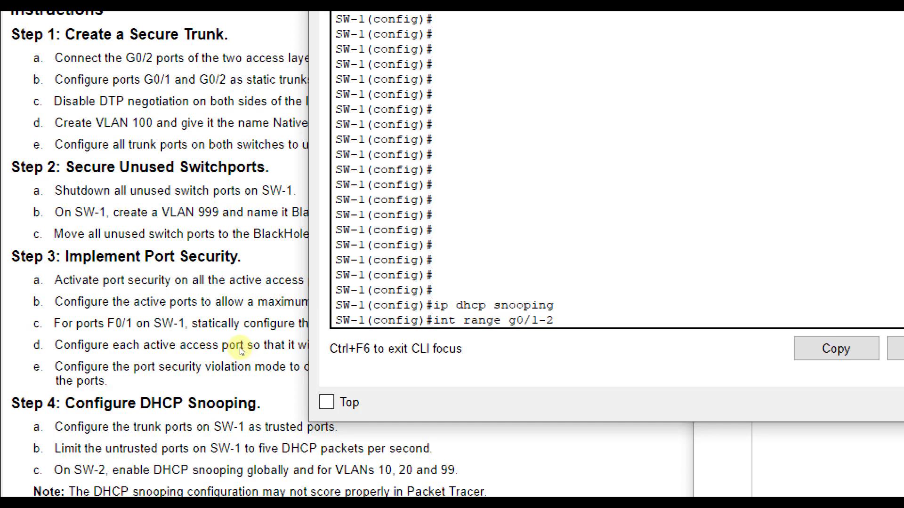
Select SW-1's trunk ports G0/1-2 and mark them as DHCP snooping trusted.
key("Return")
type("i")
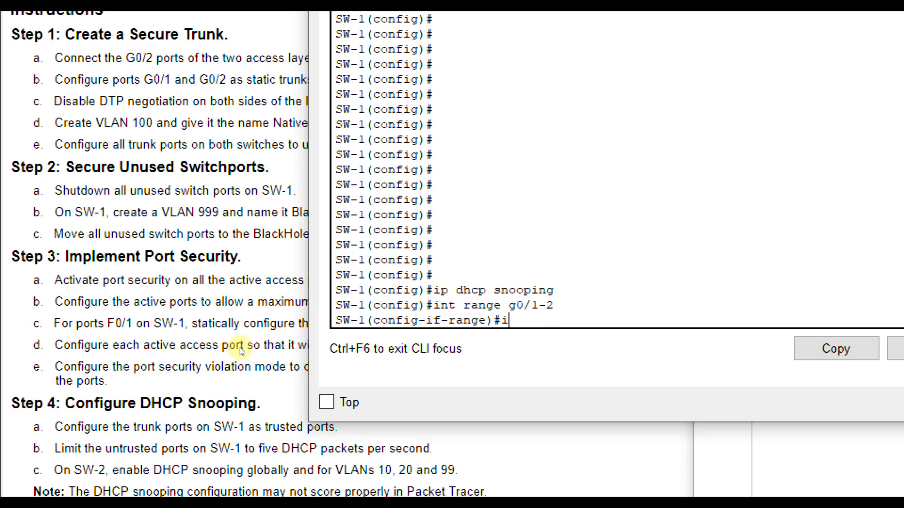
type("p dhcp snooping ?")
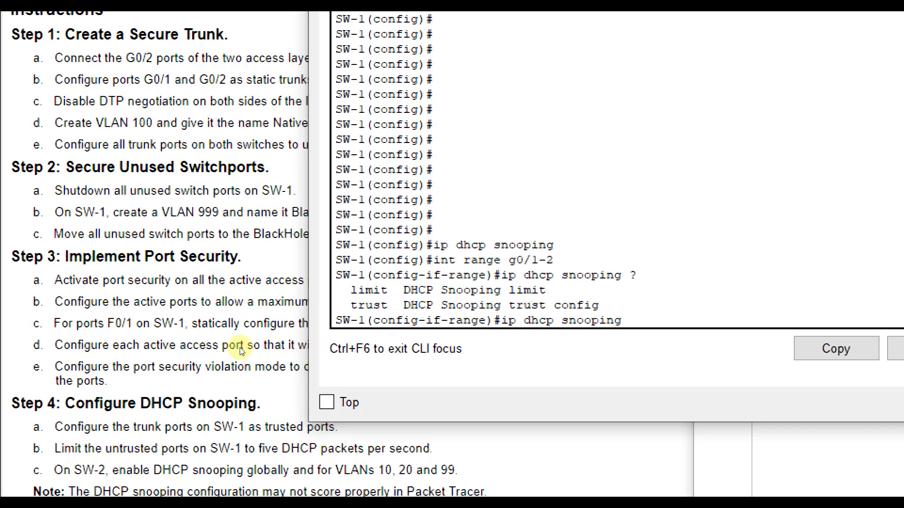
type("trust")
key("Return")
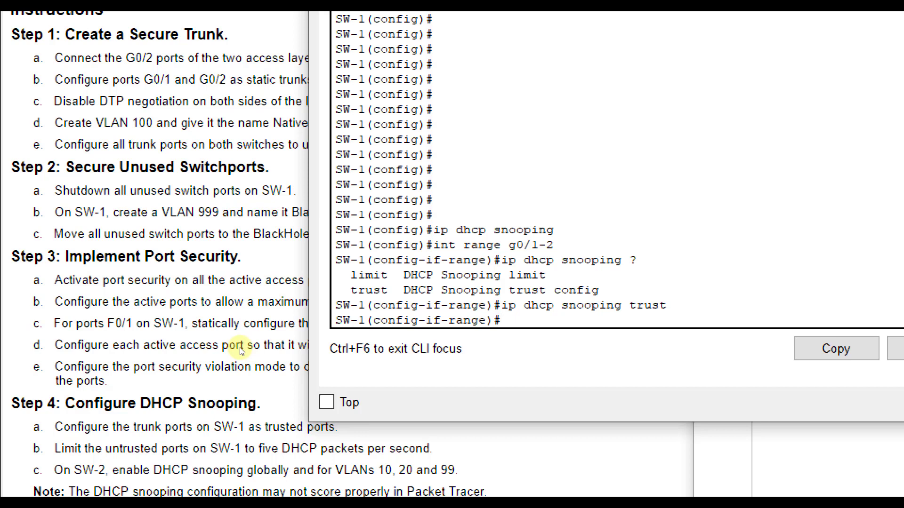
Limit DHCP snooping to 5 packets per second, exit, and type 'ip dhcp snooping vlan 10,20,99'.
key("Up")
key("BackSpace")
key("BackSpace")
key("BackSpace")
key("BackSpace")
key("BackSpace")
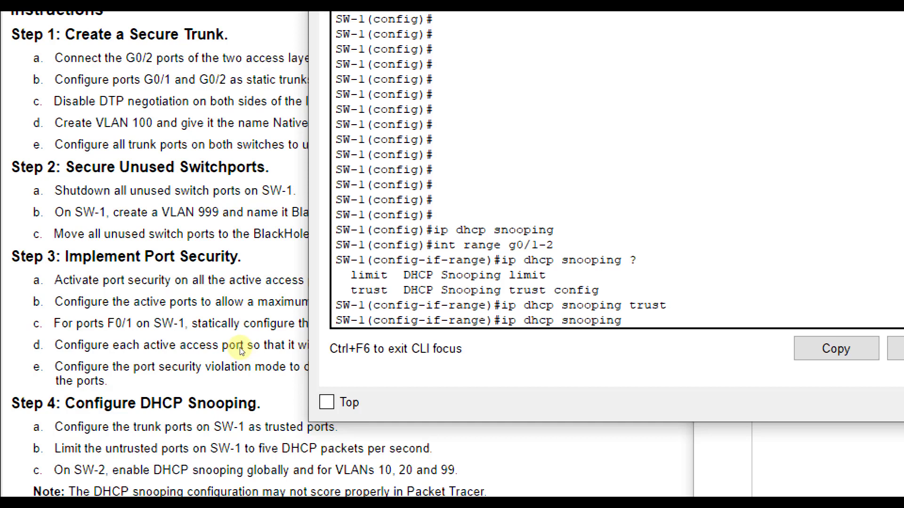
type("limit ?")
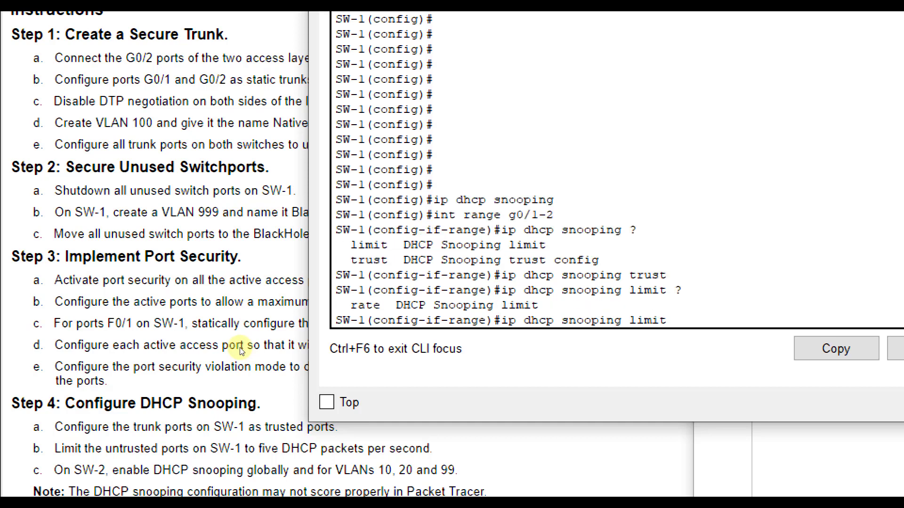
type("rate ")
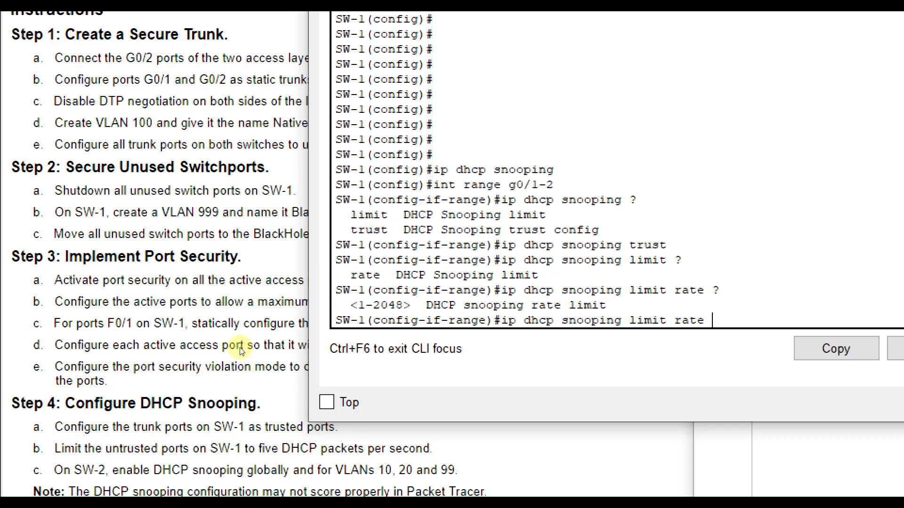
type("?5")
key("Return")
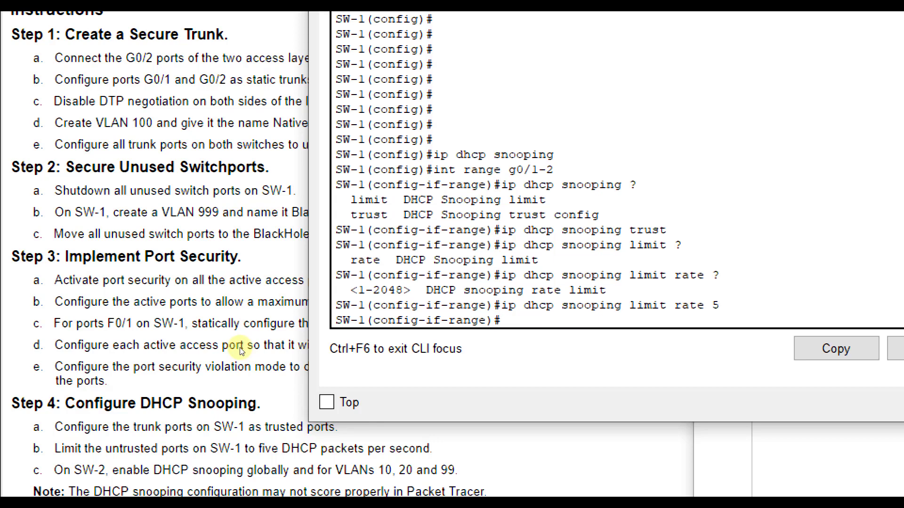
type("exit")
key("Return")
type("ip")
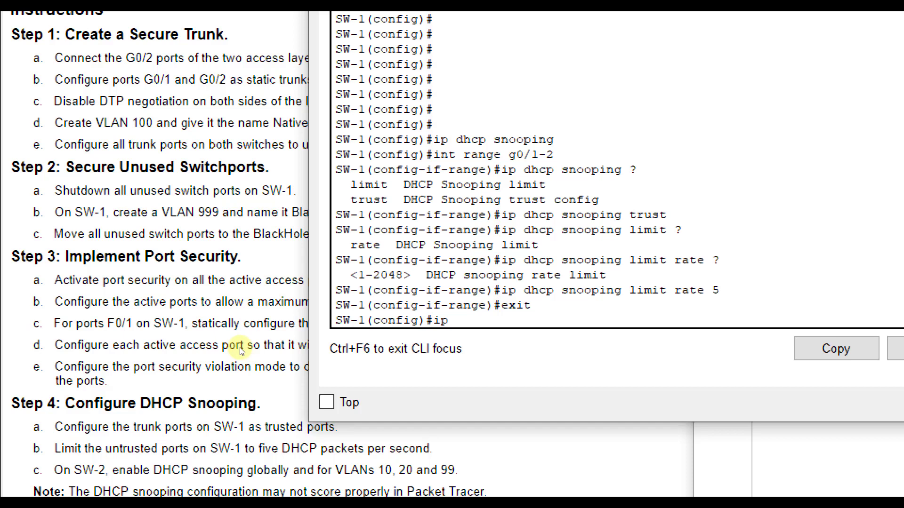
type(" dhcp snooping")
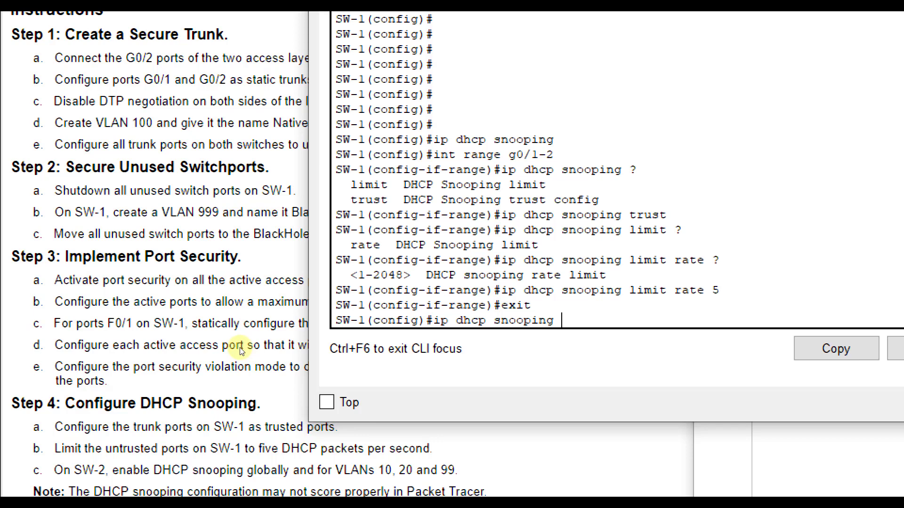
type("vlan ?")
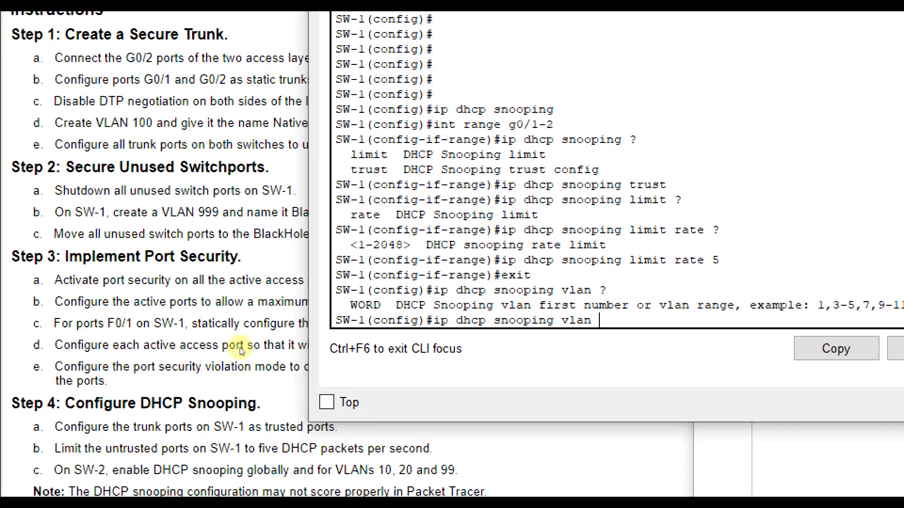
type("10,20,99")
Apply 'ip dhcp snooping vlan 10,20,99' on SW-1 in global configuration.
key("Return")
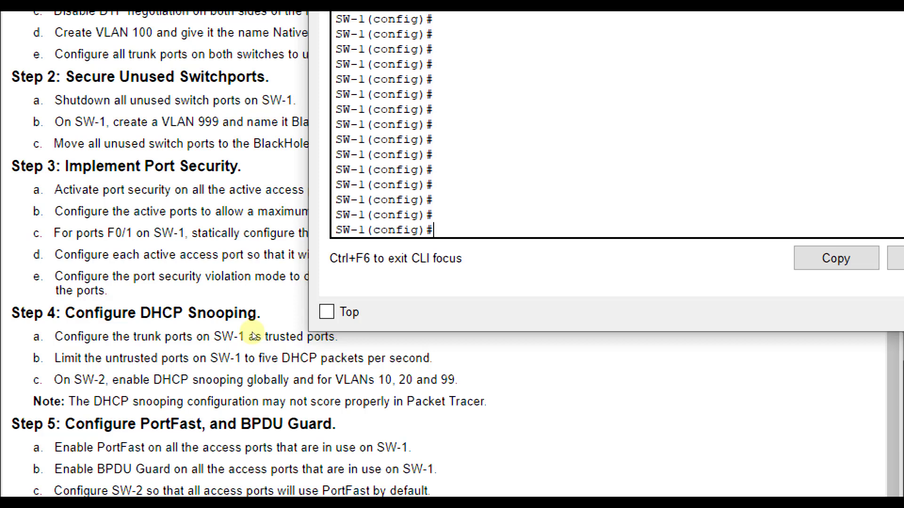
Enable PortFast on SW-1 ports Fa0/1-2, Fa0/10 and Fa0/24.
type("int range fa0/1")
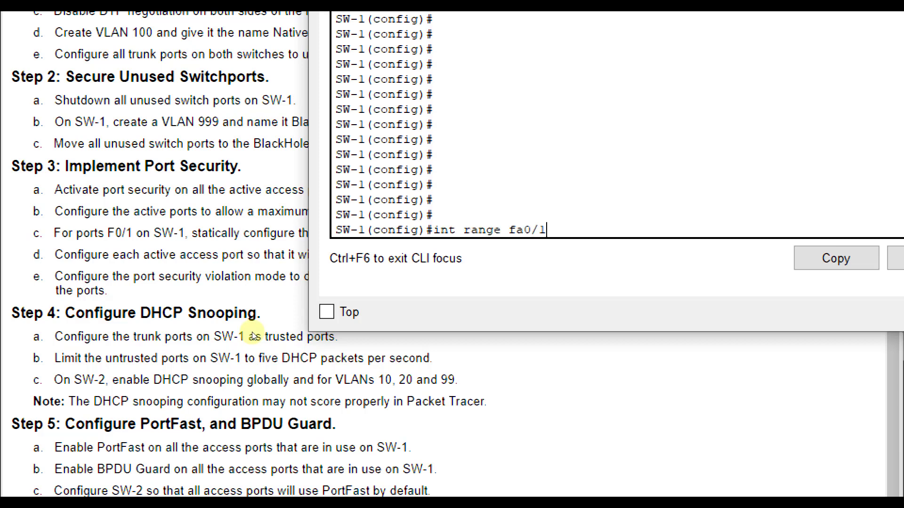
type("-2, fa0/10, fa0/24")
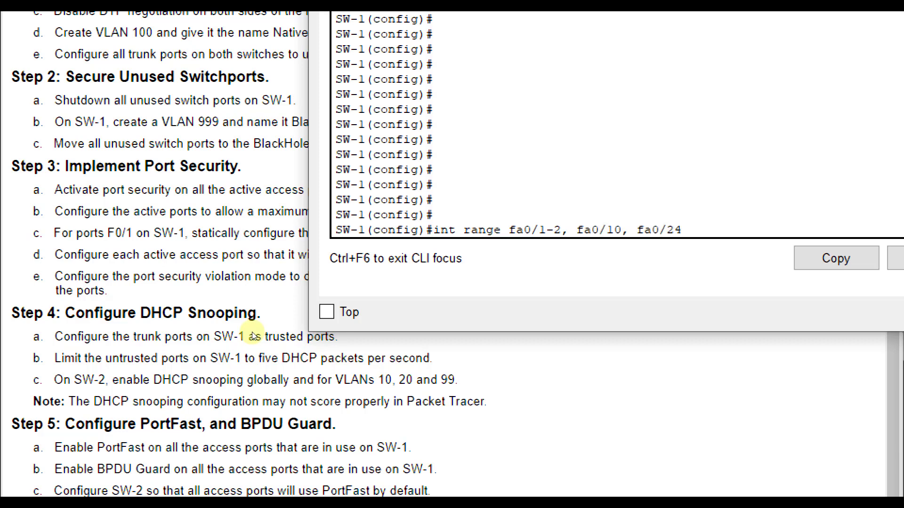
key("Return")
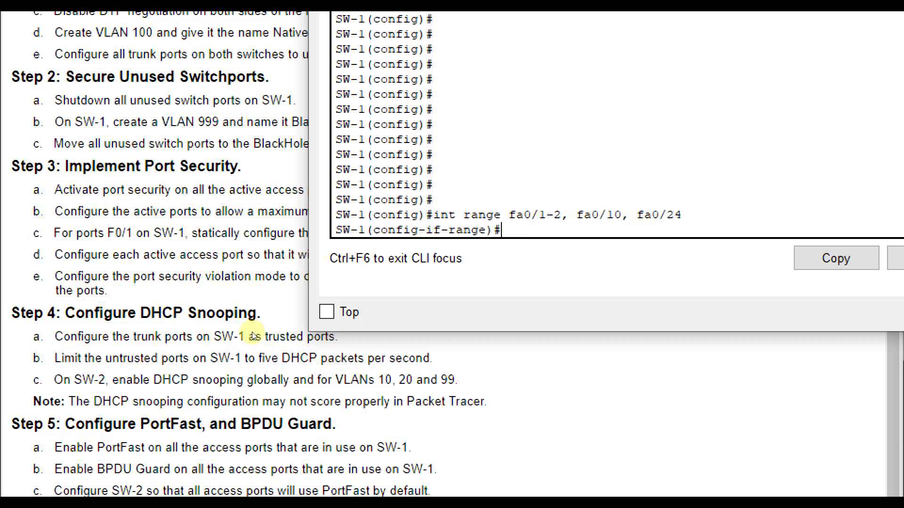
type("spanning-t")
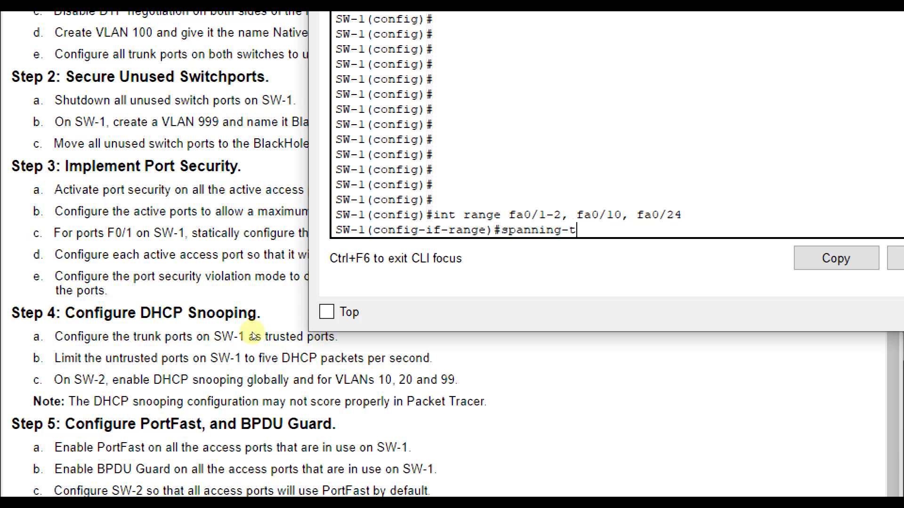
type("ree ")
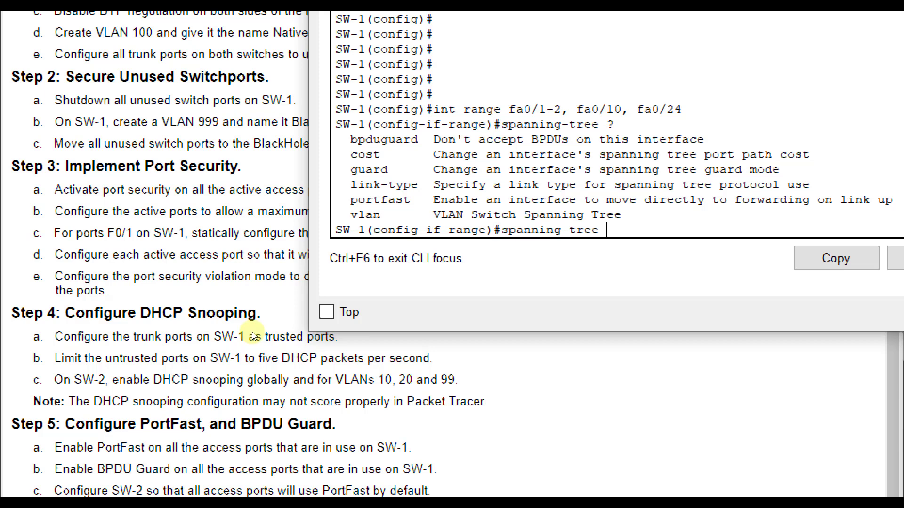
type("?portfast ?")
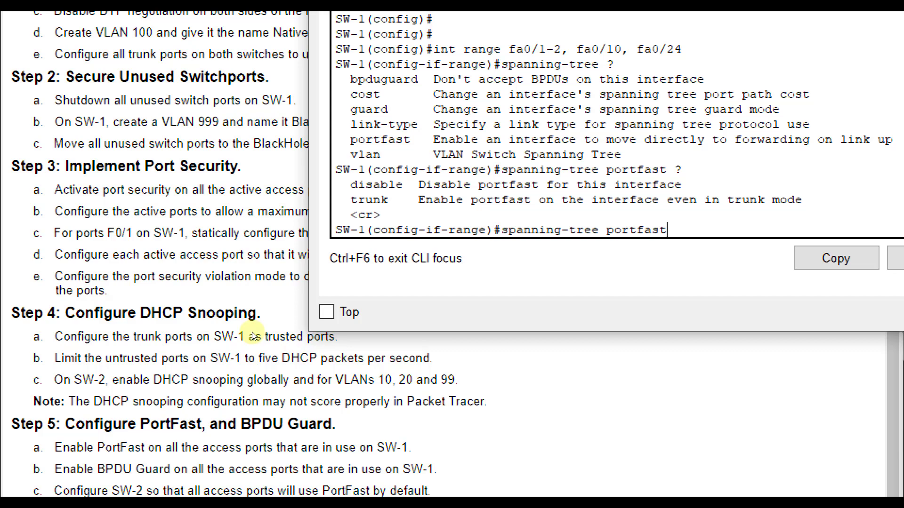
key("Return")
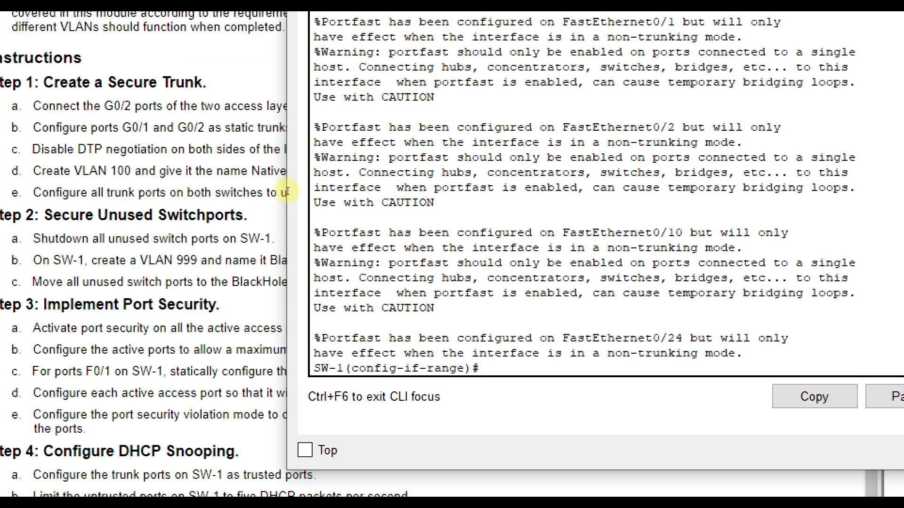
scroll(309, 80, "up", 4)
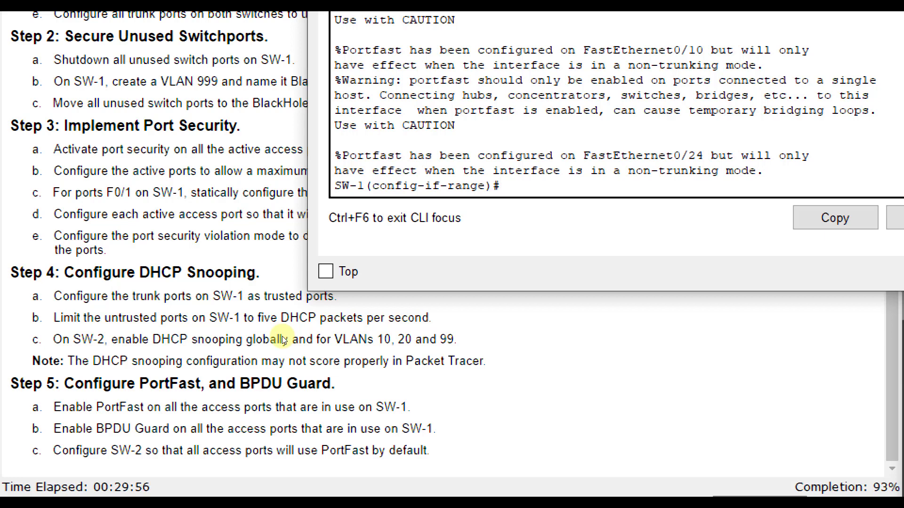
Prepare the 'spanning-tree bpduguard enable' command for the same SW-1 ports.
key("Up")
key("BackSpace")
key("BackSpace")
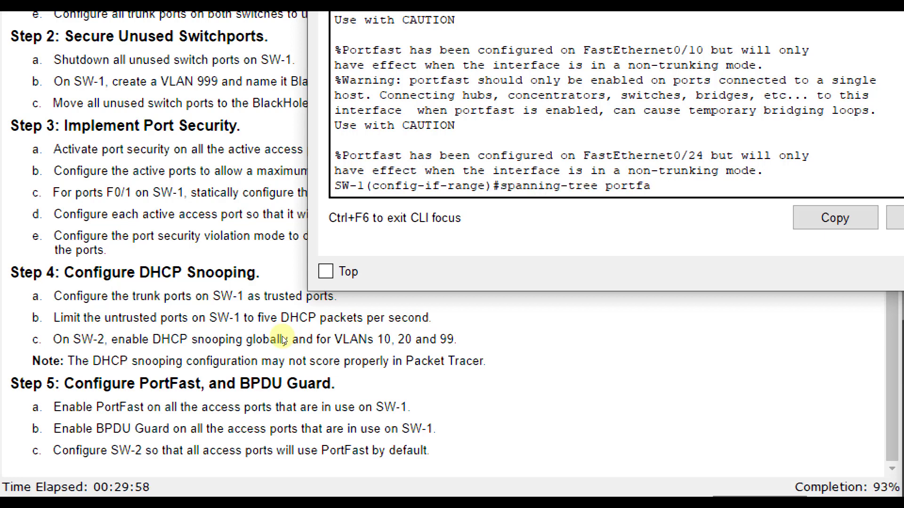
key("BackSpace")
key("BackSpace")
key("BackSpace")
key("BackSpace")
key("BackSpace")
key("BackSpace")
type("?")
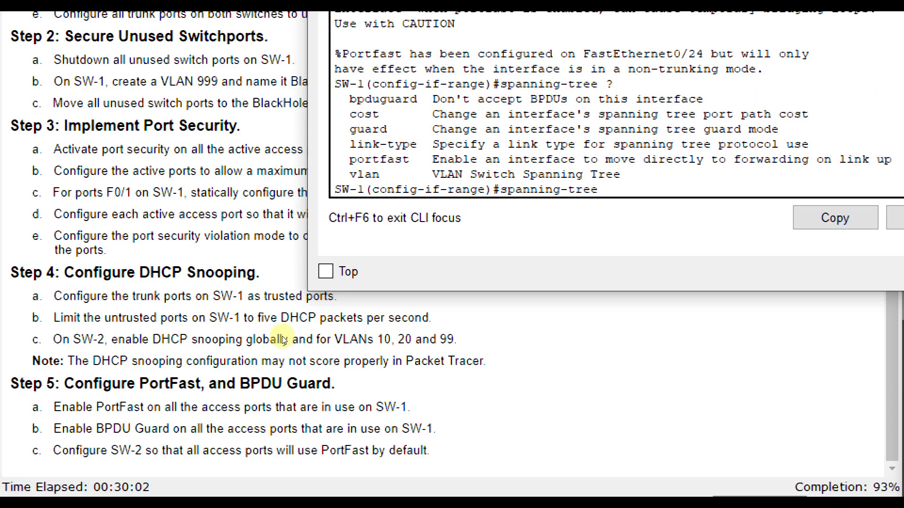
type("bp")
key("Tab")
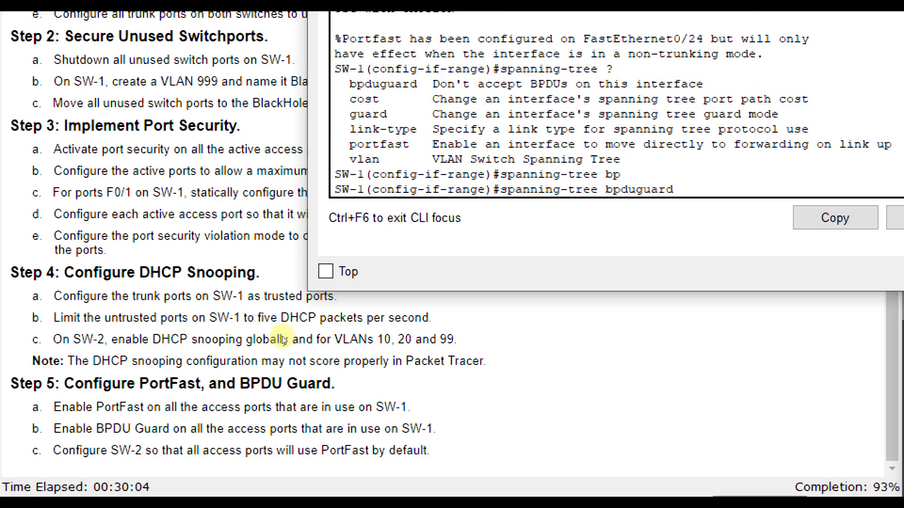
type("?")
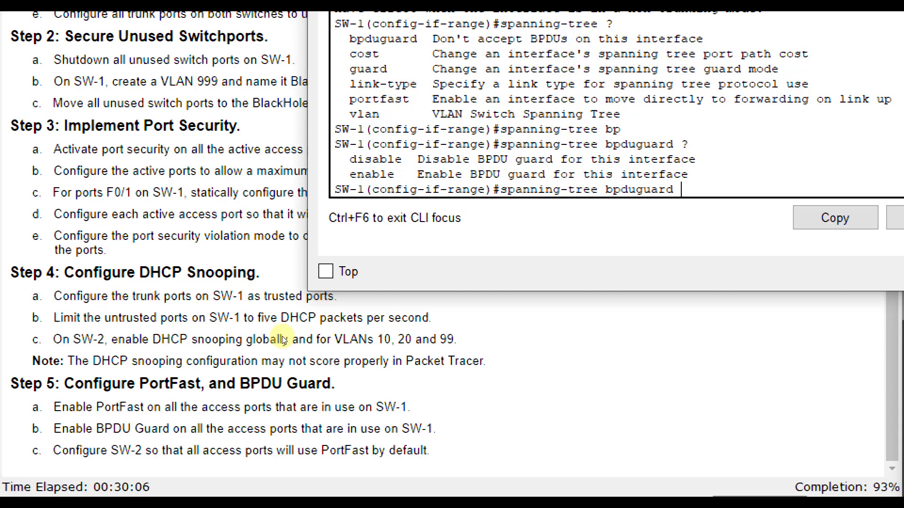
type("enable")
Enable BPDU Guard on SW-1's access ports, then select SW-2 ports Fa0/1-2, Fa0/10, Fa0/24.
key("Return")
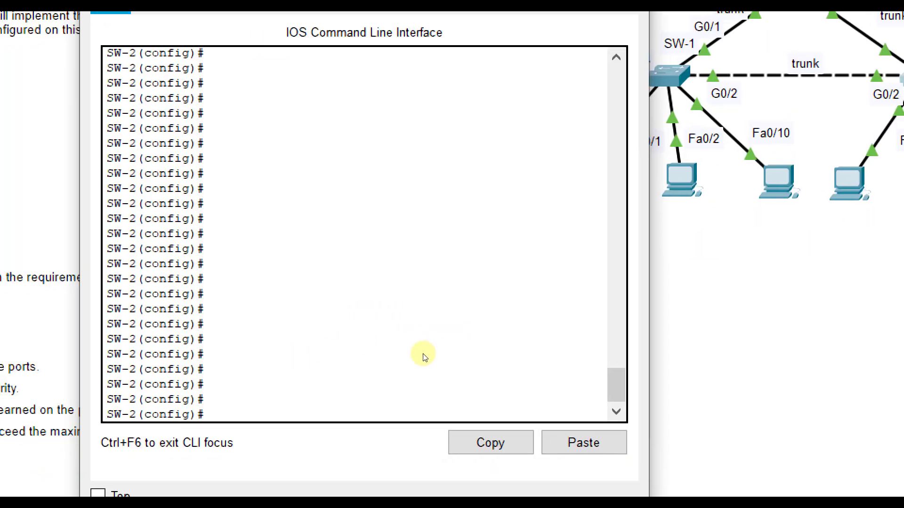
type("int range fa0/1")
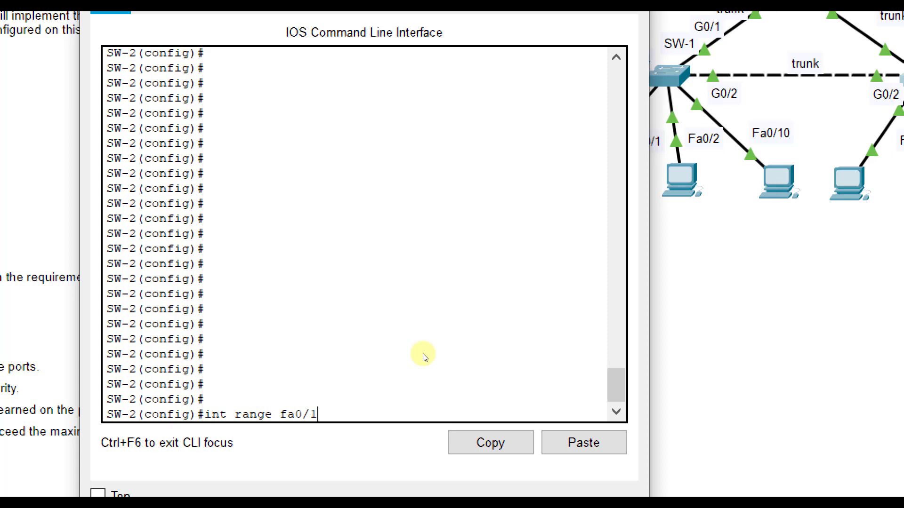
type("-2, fa0/10, fa0/24")
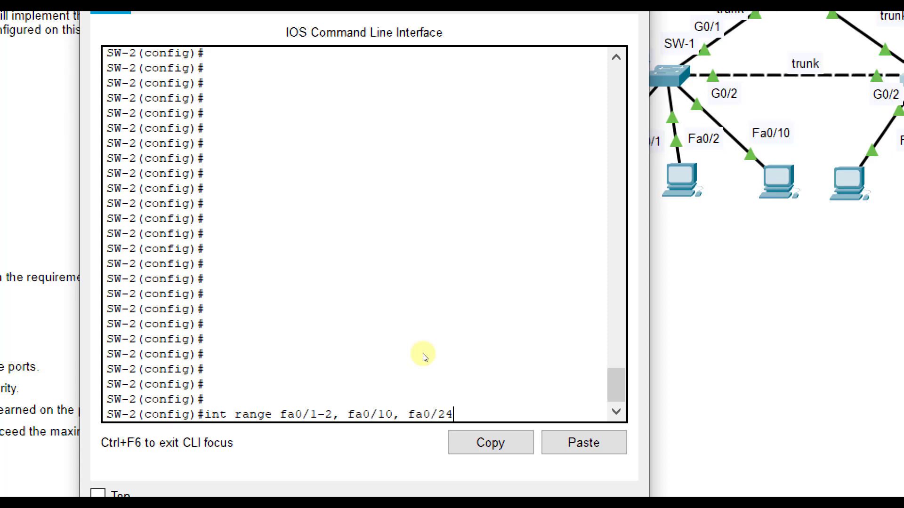
key("Return")
Apply 'spanning-tree portfast default' on SW-2, re-entering it in global configuration.
type("sp")
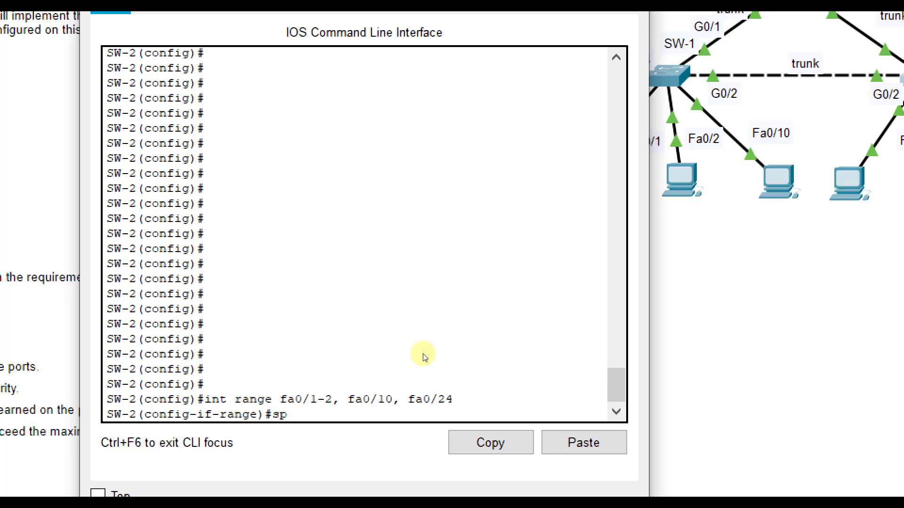
type("anning-tree portfast")
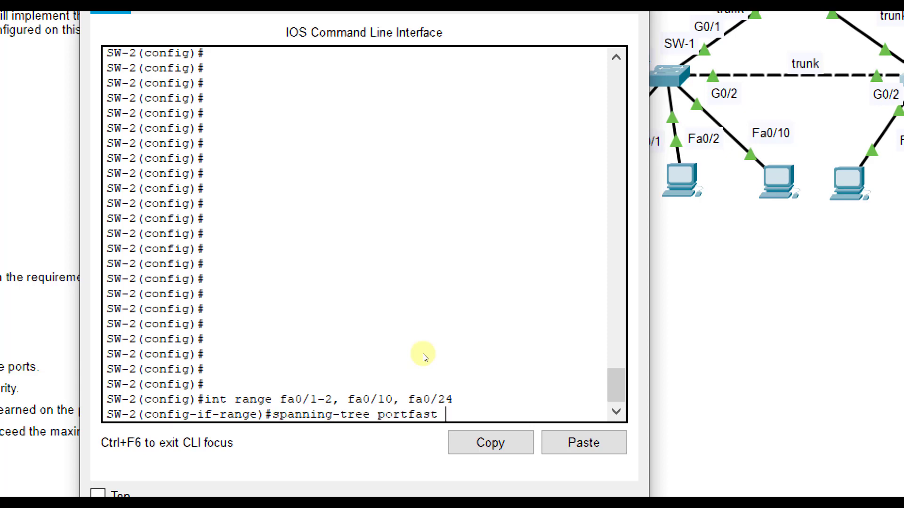
type(" default")
key("Return")
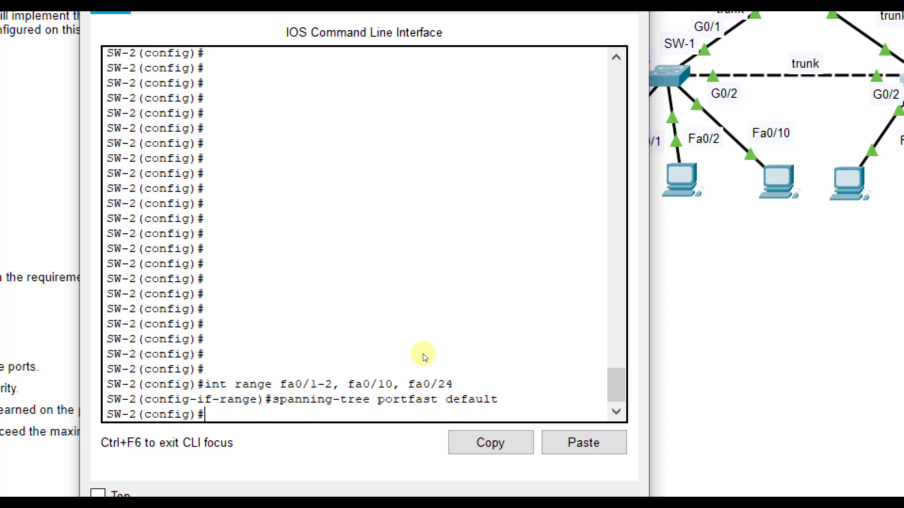
key("Up")
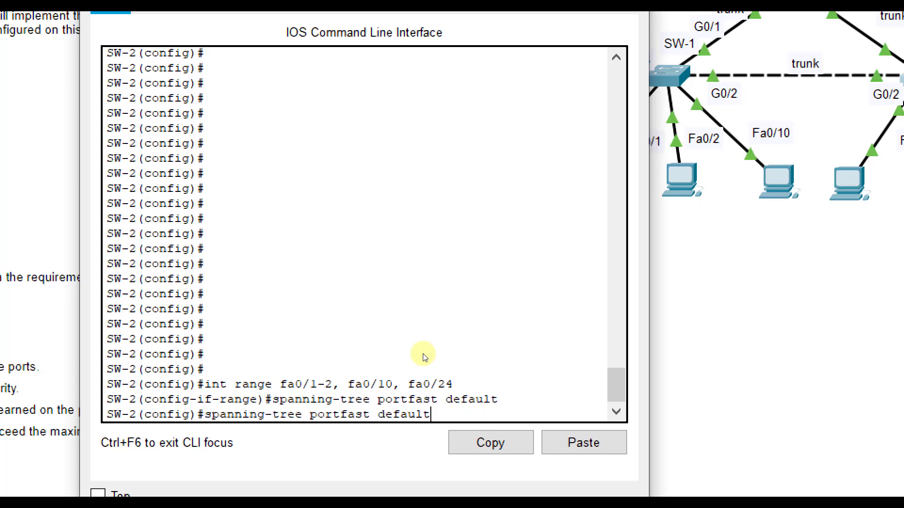
key("Return")
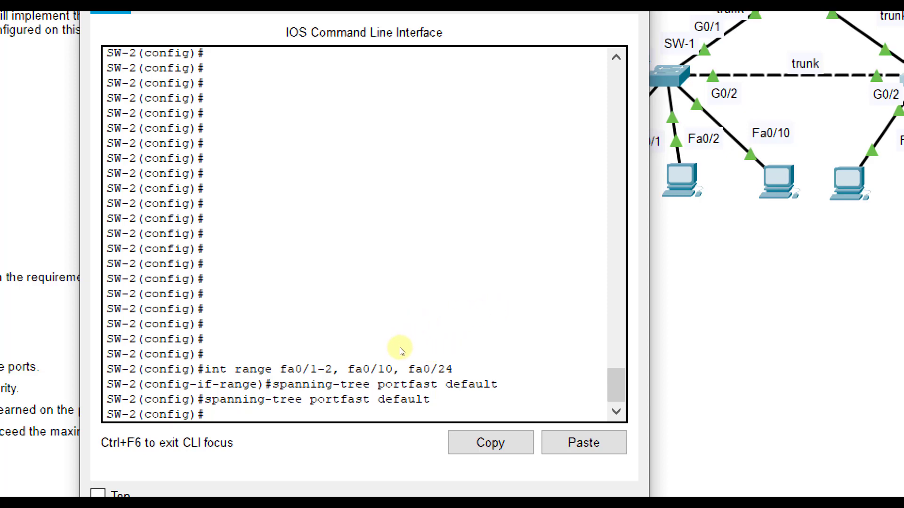
Disable DTP on SW-2's G0/1-2 trunks with 'switchport nonegotiate' and exit interface mode.
type("int range g0/1-2")
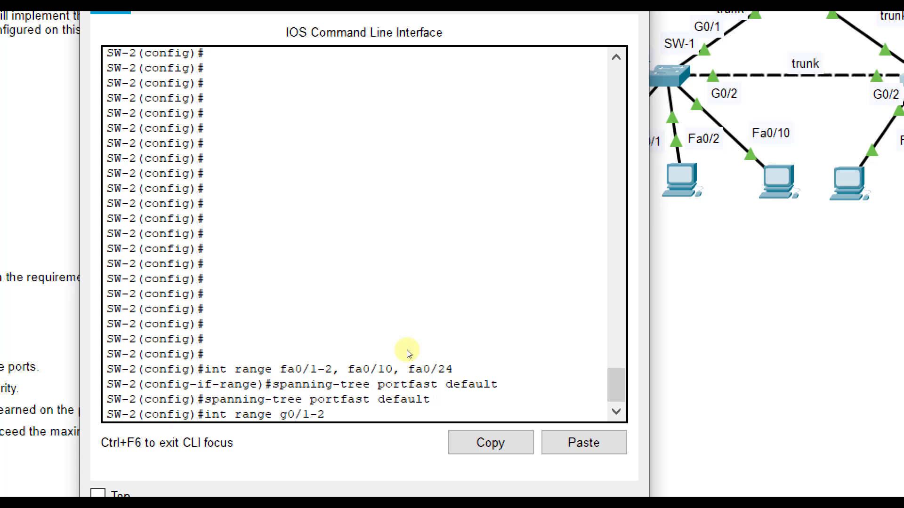
key("Return")
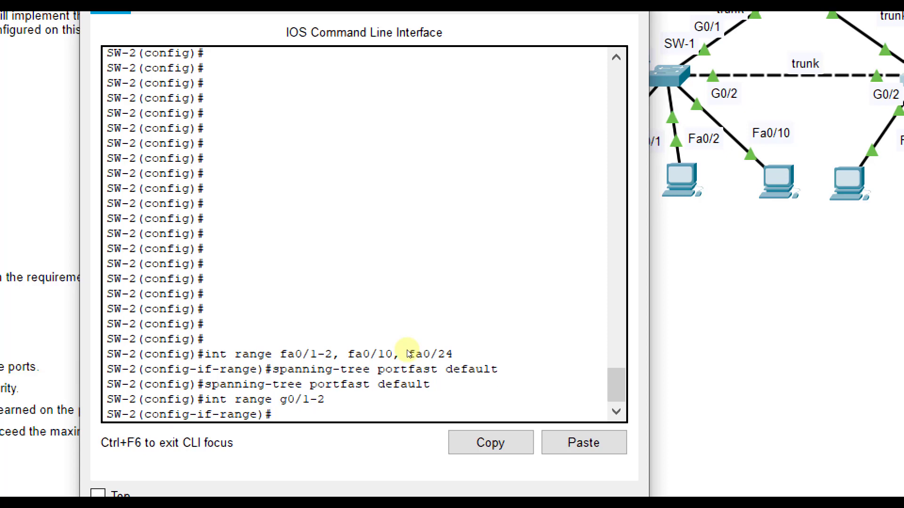
type("switchport non")
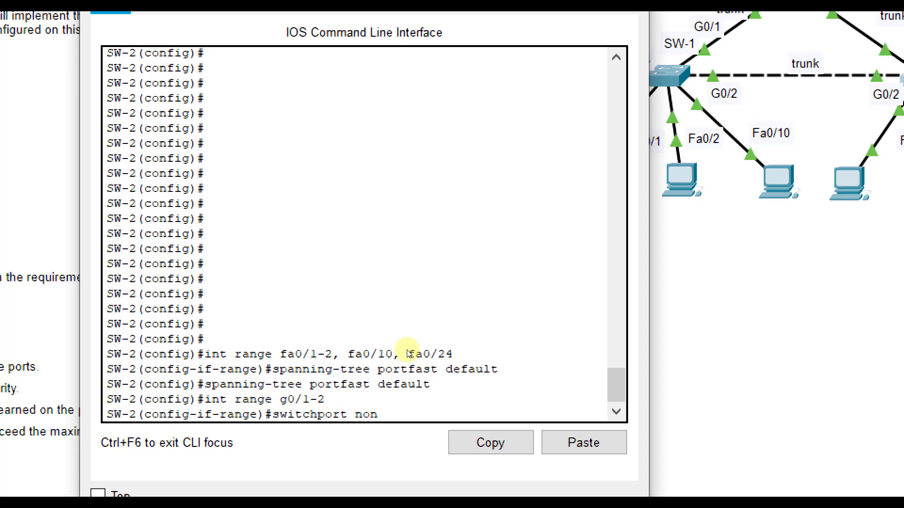
key("Tab")
key("Return")
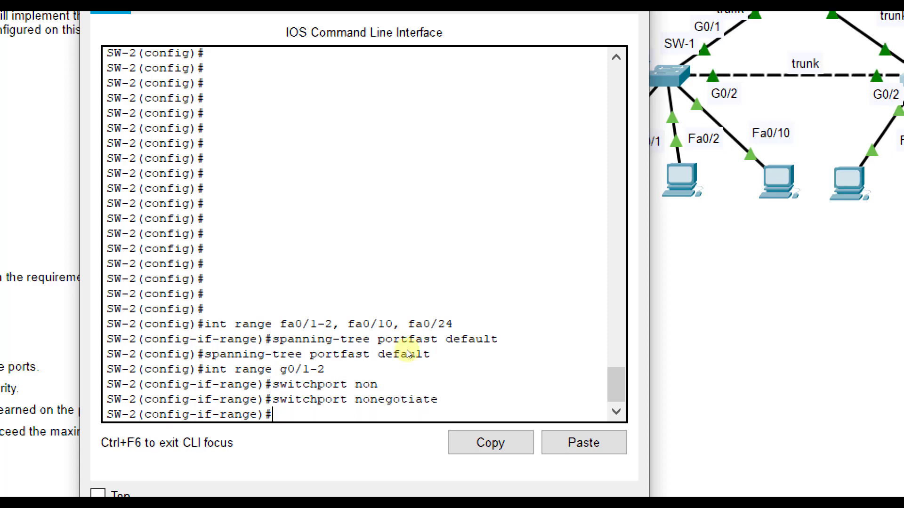
type("exit")
key("Return")
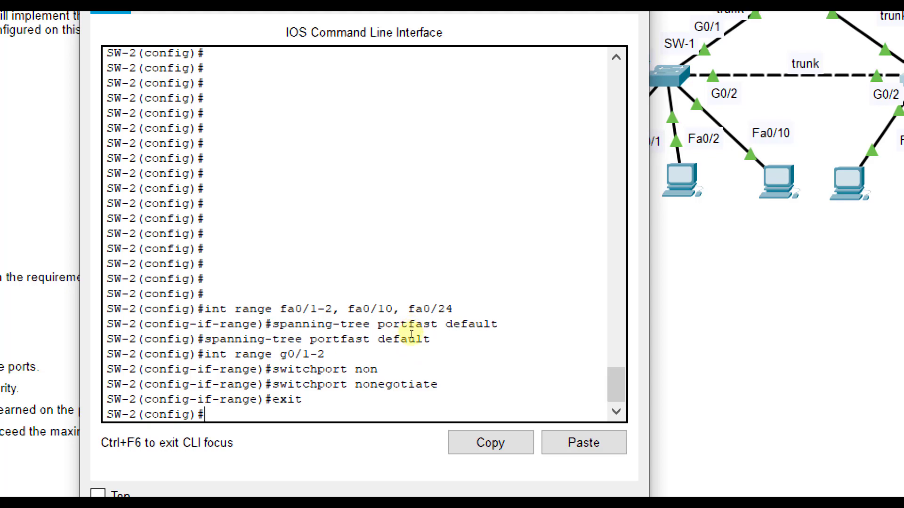
left_click(690, 15)
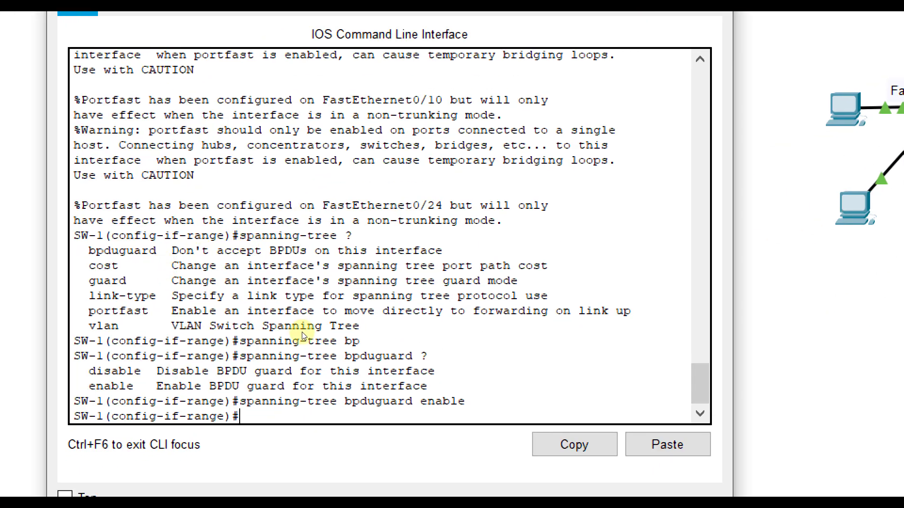
Return SW-1 to global configuration and enter interface Fa0/1.
type("exit")
key("Return")
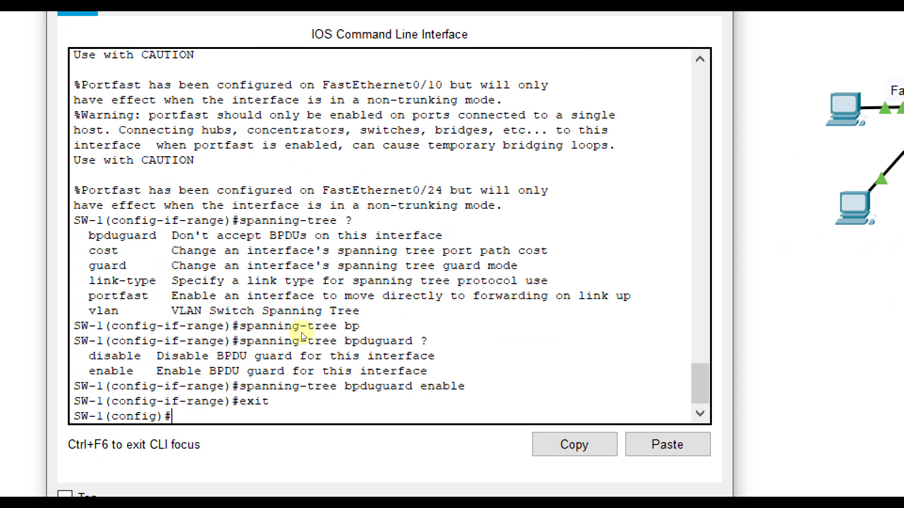
type("int fa0/")
type("1")
key("Return")
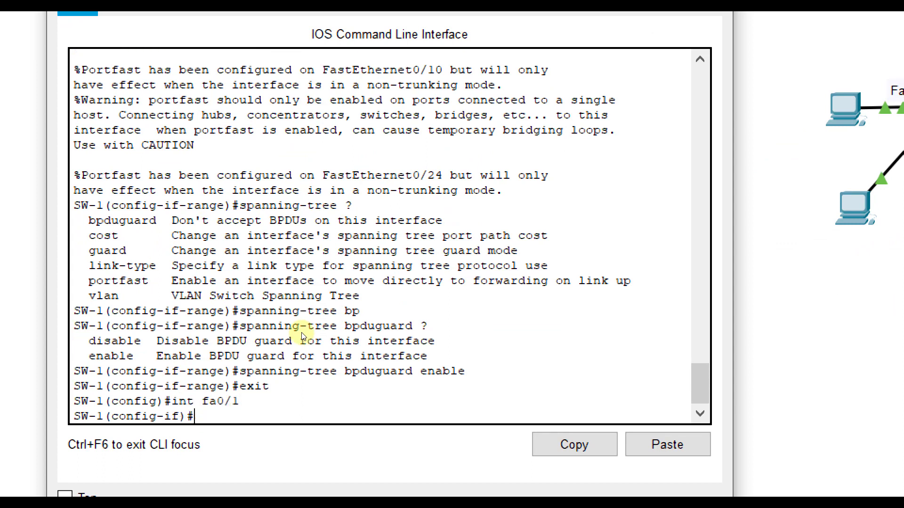
Enable 'switchport port-security mac-address sticky' on Fa0/1, then exit to global configuration.
type("switchpo")
key("BackSpace")
key("BackSpace")
key("BackSpace")
key("BackSpace")
key("BackSpace")
key("BackSpace")
key("BackSpace")
type("port-security mac")
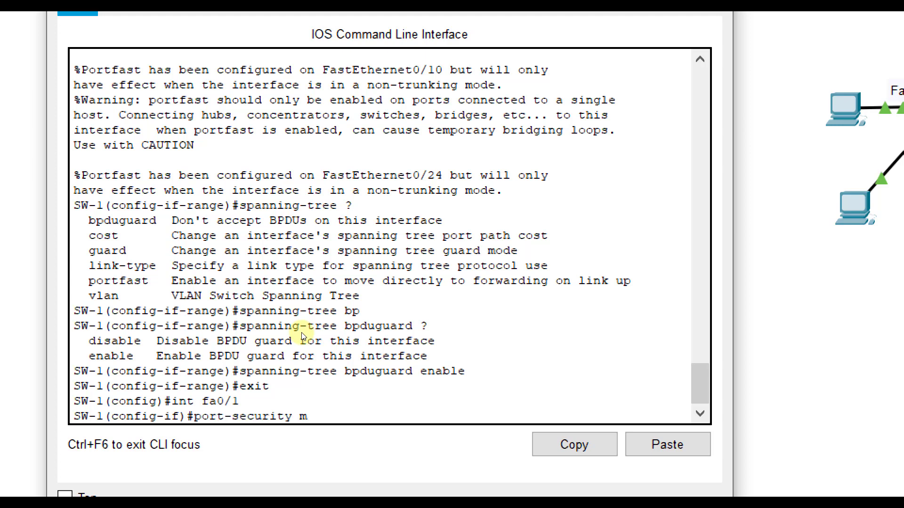
key("BackSpace")
key("BackSpace")
key("BackSpace")
key("BackSpace")
type("?")
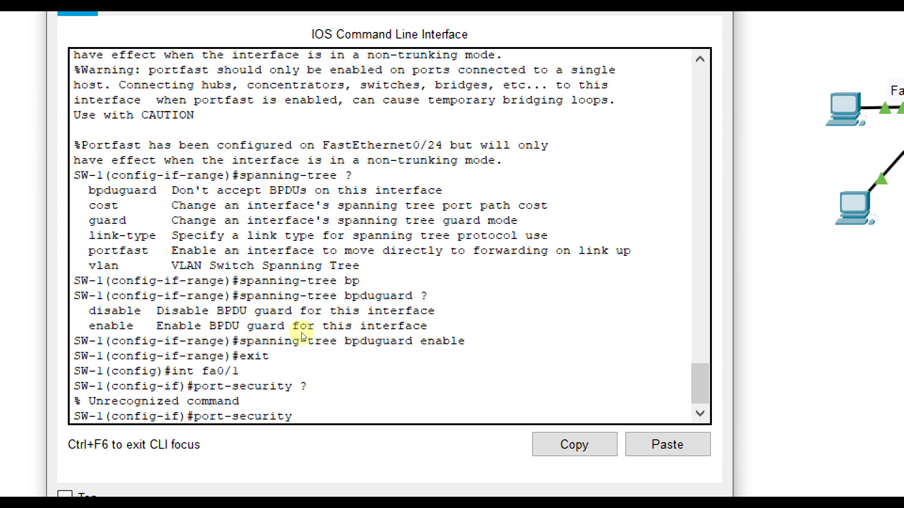
key("BackSpace")
key("BackSpace")
key("BackSpace")
key("BackSpace")
key("BackSpace")
key("BackSpace")
key("BackSpace")
key("BackSpace")
key("BackSpace")
key("BackSpace")
key("BackSpace")
key("BackSpace")
key("BackSpace")
key("BackSpace")
type("swit")
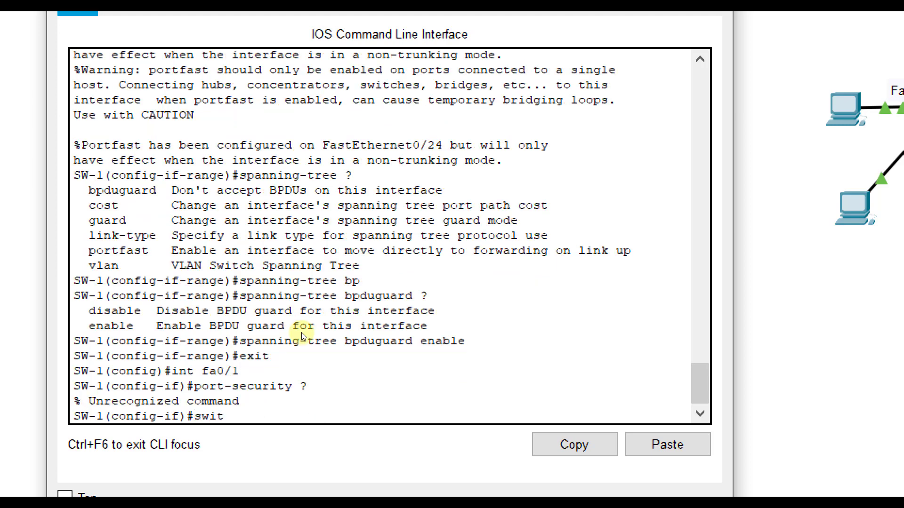
type("chport port-security ?")
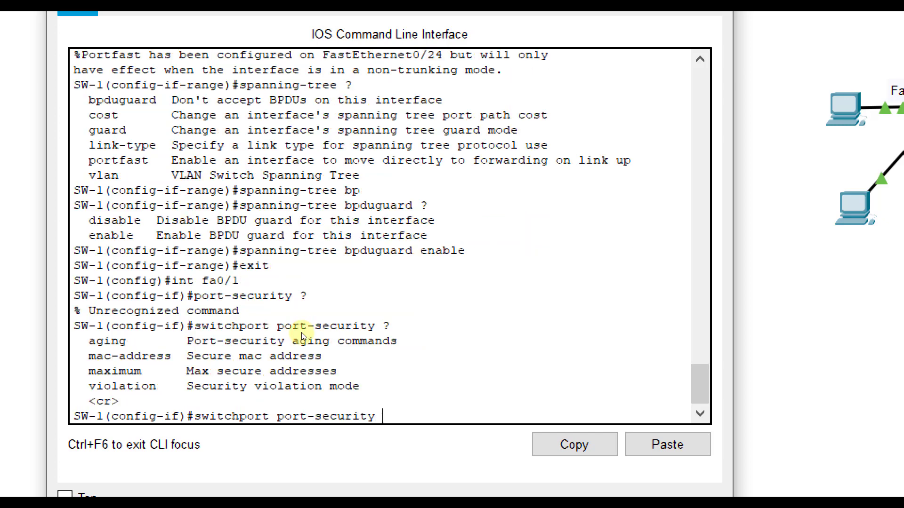
type("mac-addres")
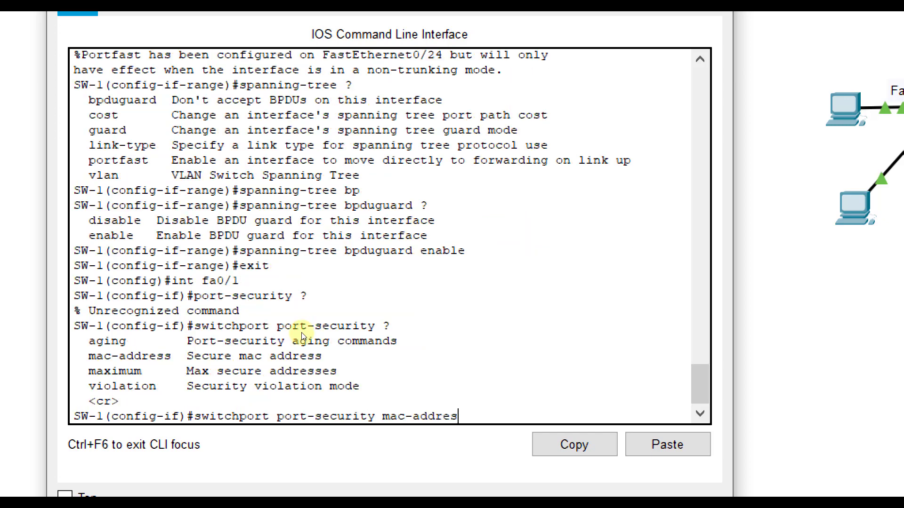
type("s tticky")
key("Return")
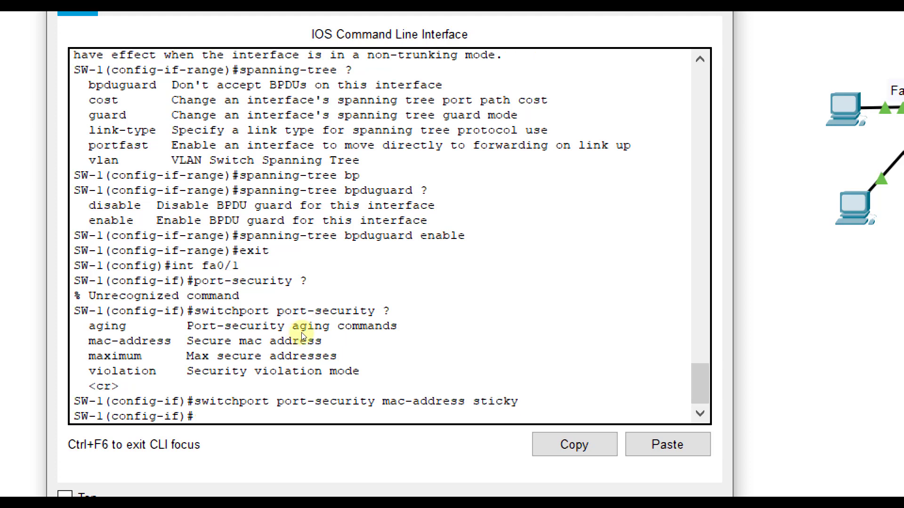
type("exit")
key("Return")
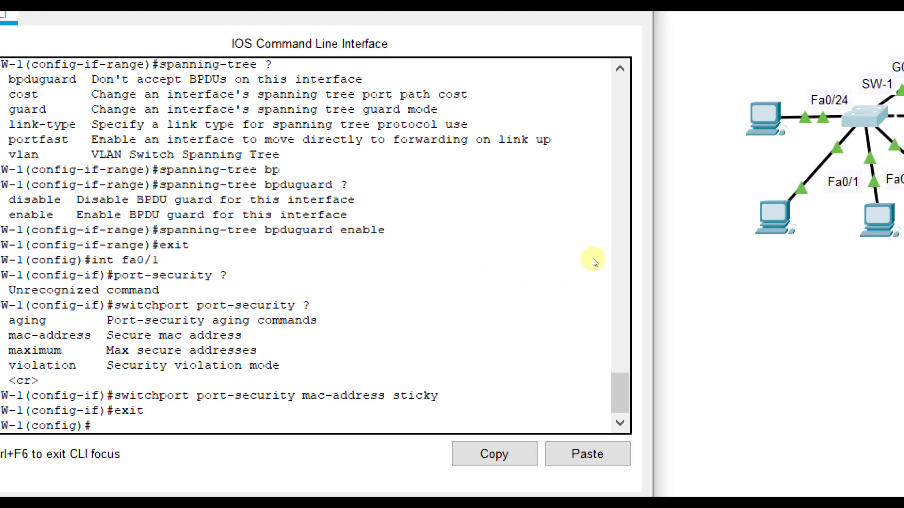
left_click(652, 273)
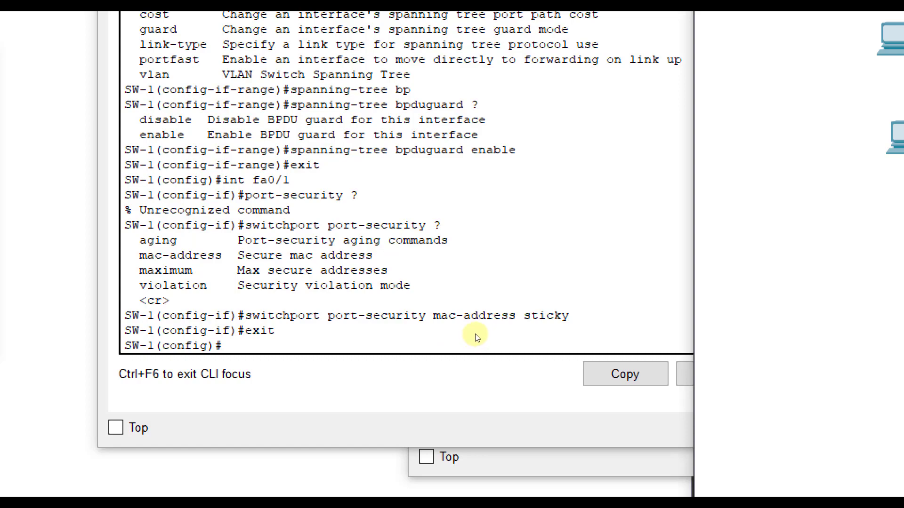
key("alt+Tab")
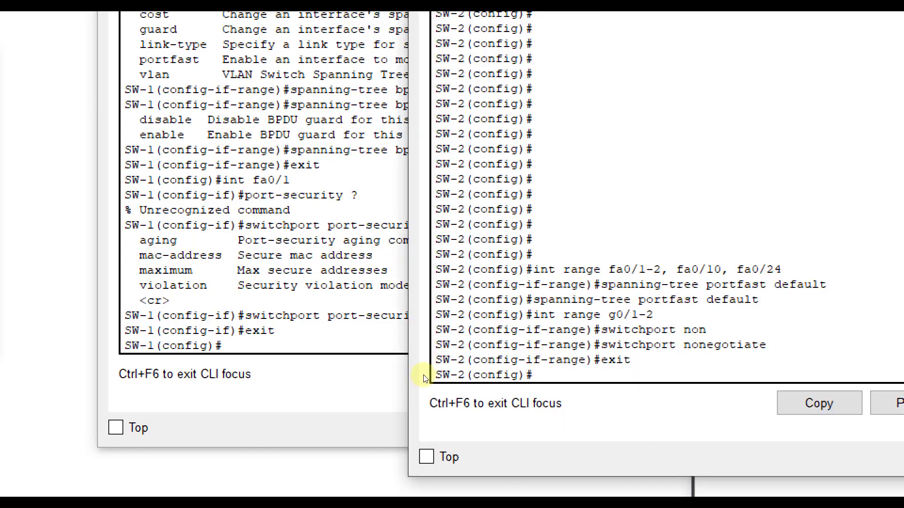